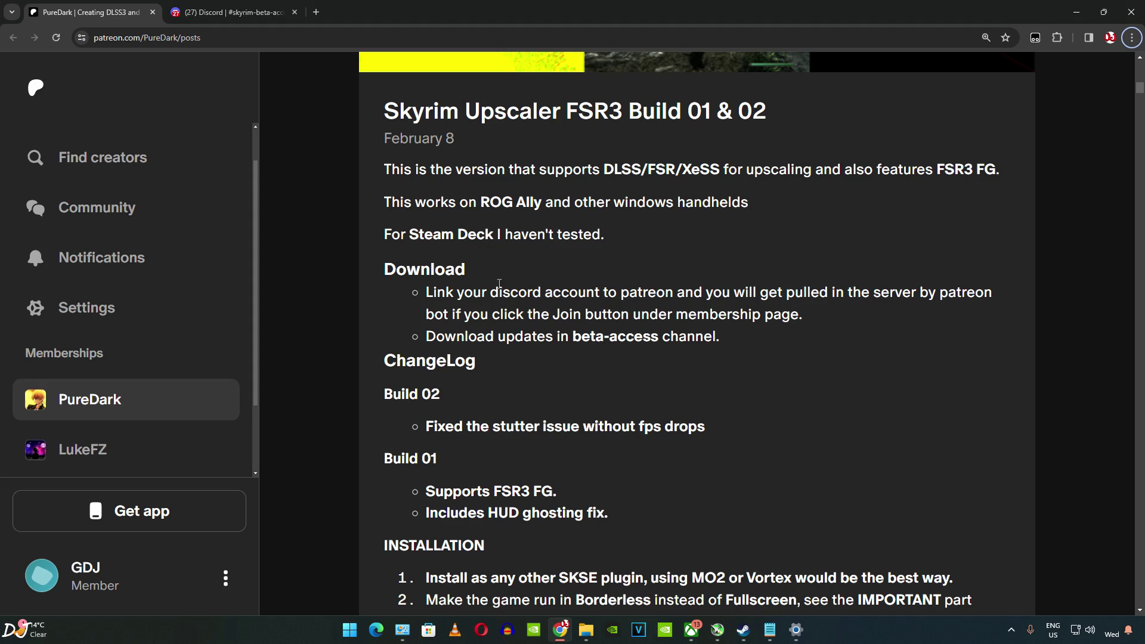
# - Open Skyrim Special Edition's local files from the Steam library via Manage > Browse local files
pyautogui.scroll(-4, 329, 491)
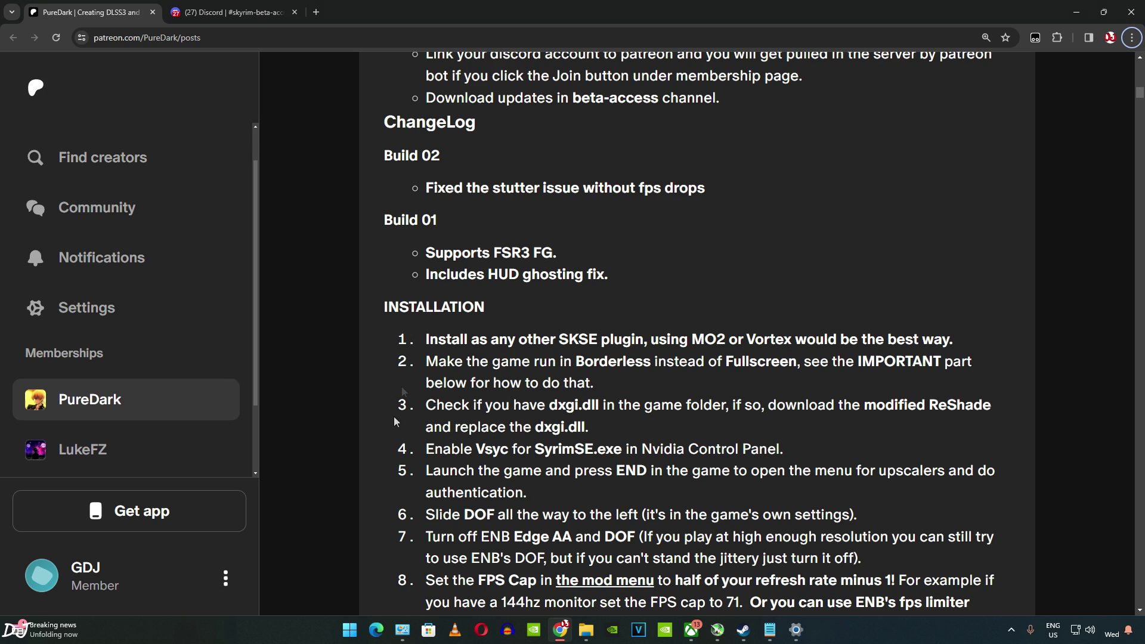
pyautogui.scroll(-7, 420, 486)
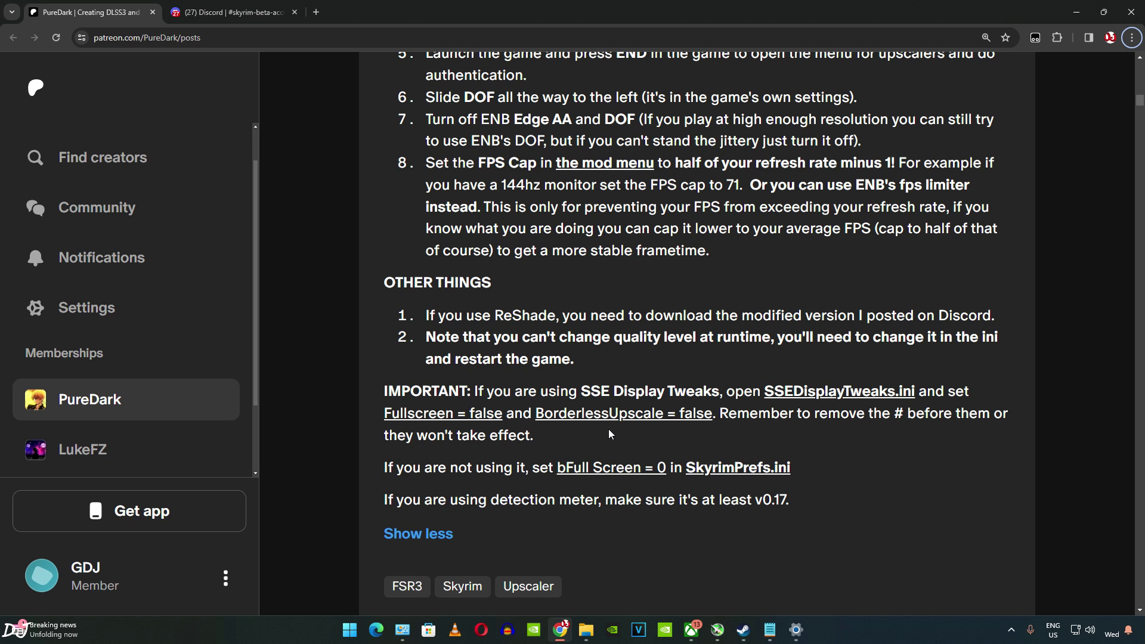
pyautogui.scroll(3, 608, 428)
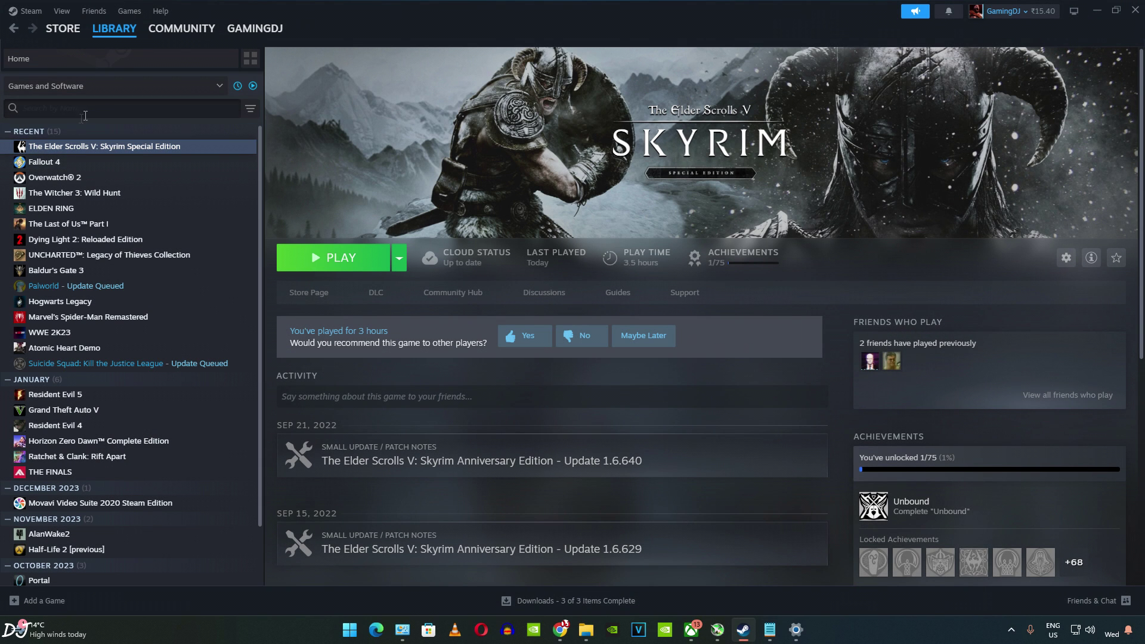
pyautogui.rightClick(141, 149)
pyautogui.moveTo(191, 219)
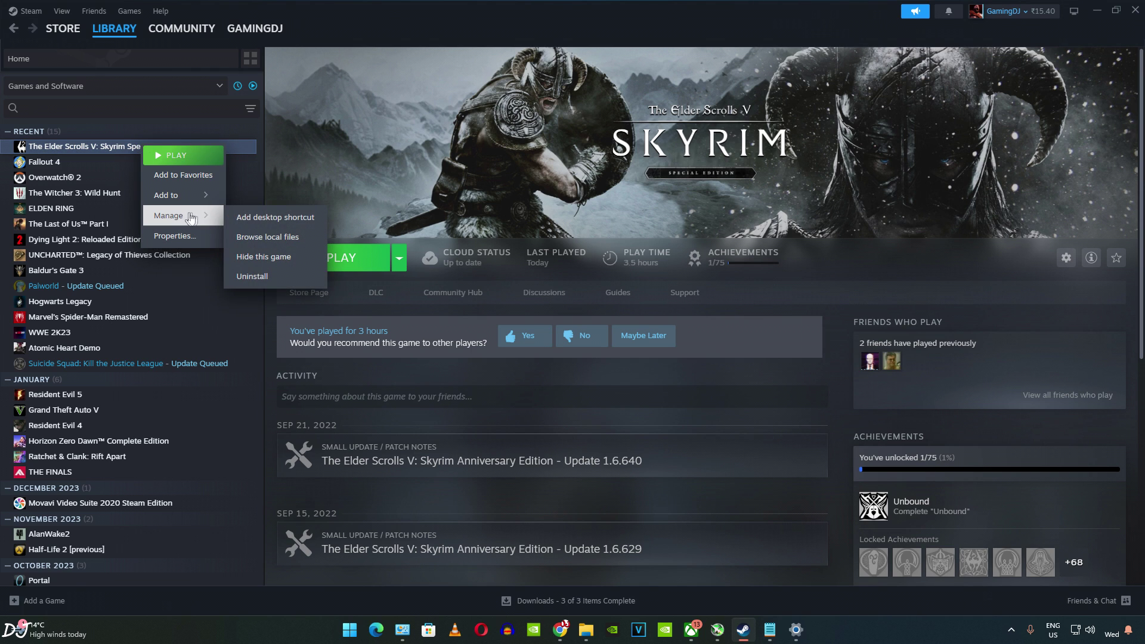
pyautogui.click(263, 237)
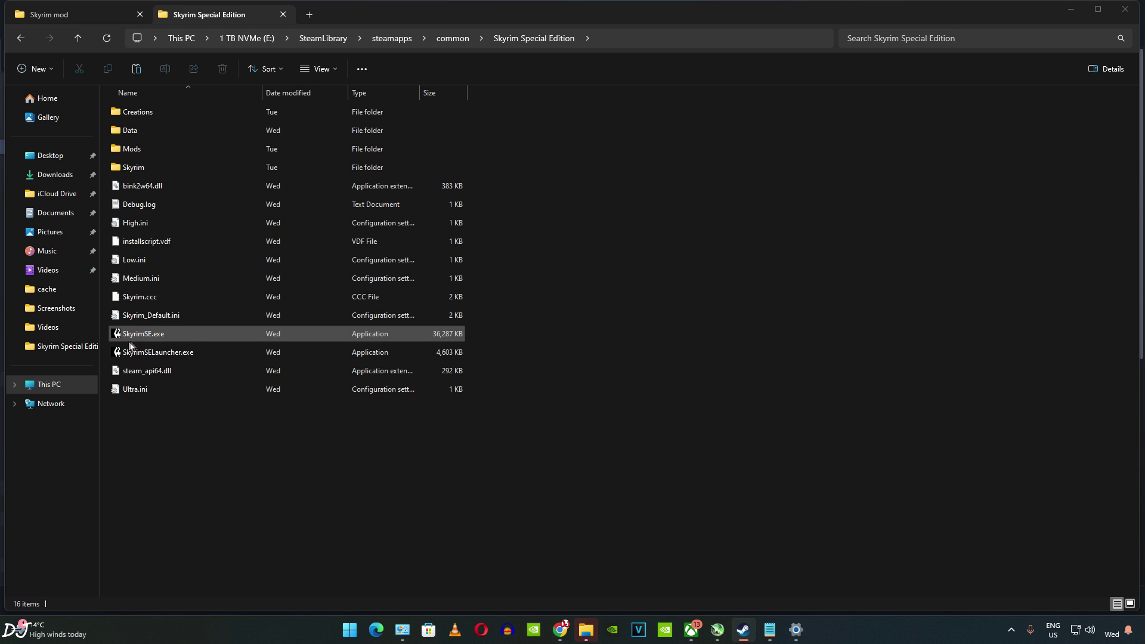
pyautogui.rightClick(159, 336)
pyautogui.click(159, 374)
pyautogui.rightClick(148, 336)
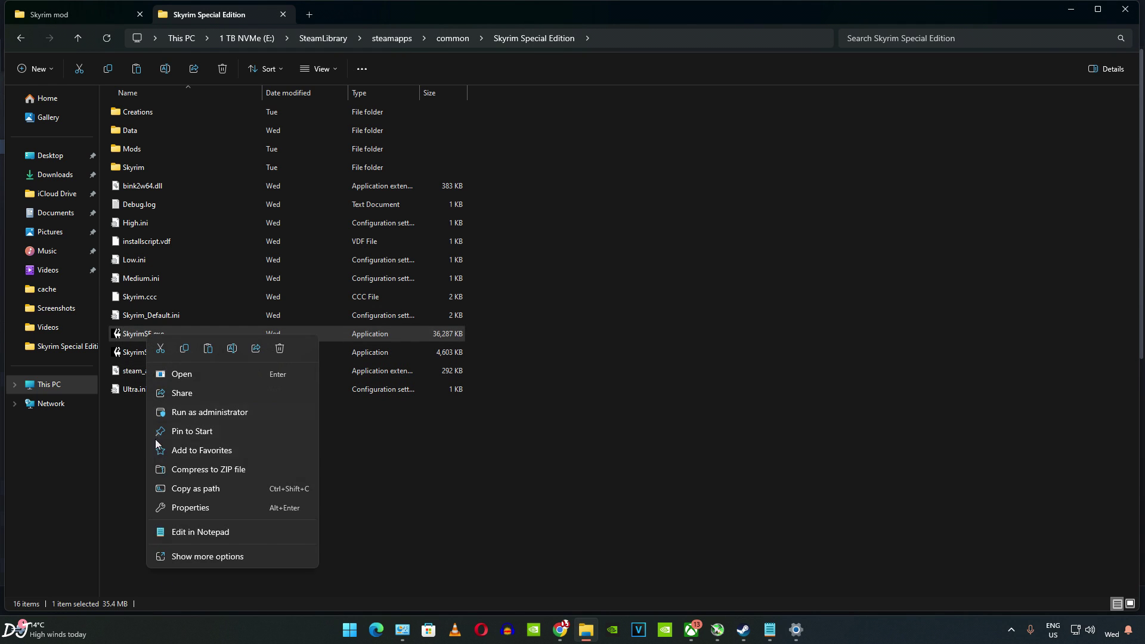
pyautogui.click(185, 513)
pyautogui.click(270, 312)
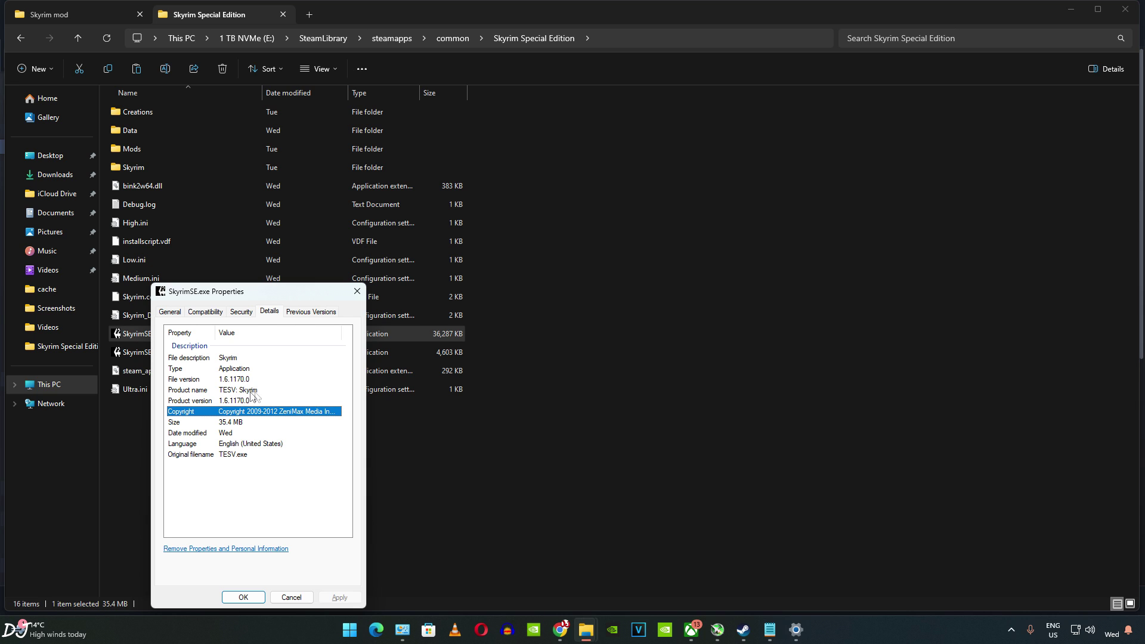
pyautogui.click(237, 596)
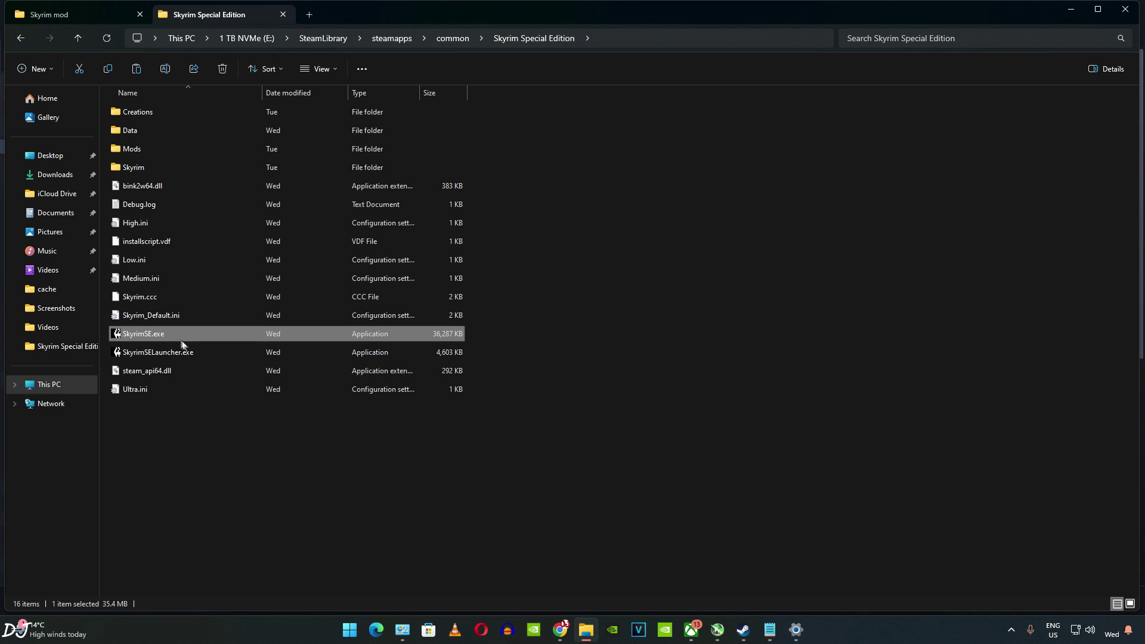
pyautogui.press('Return')
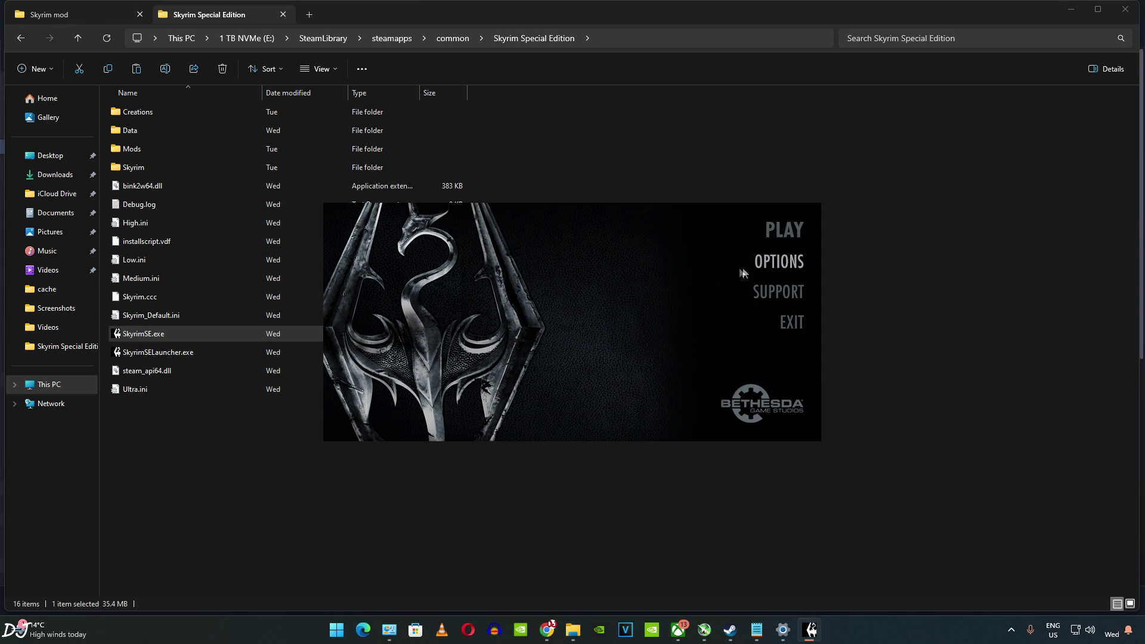
# - Apply the Ultra quality graphics preset in the Skyrim launcher's options
pyautogui.click(772, 260)
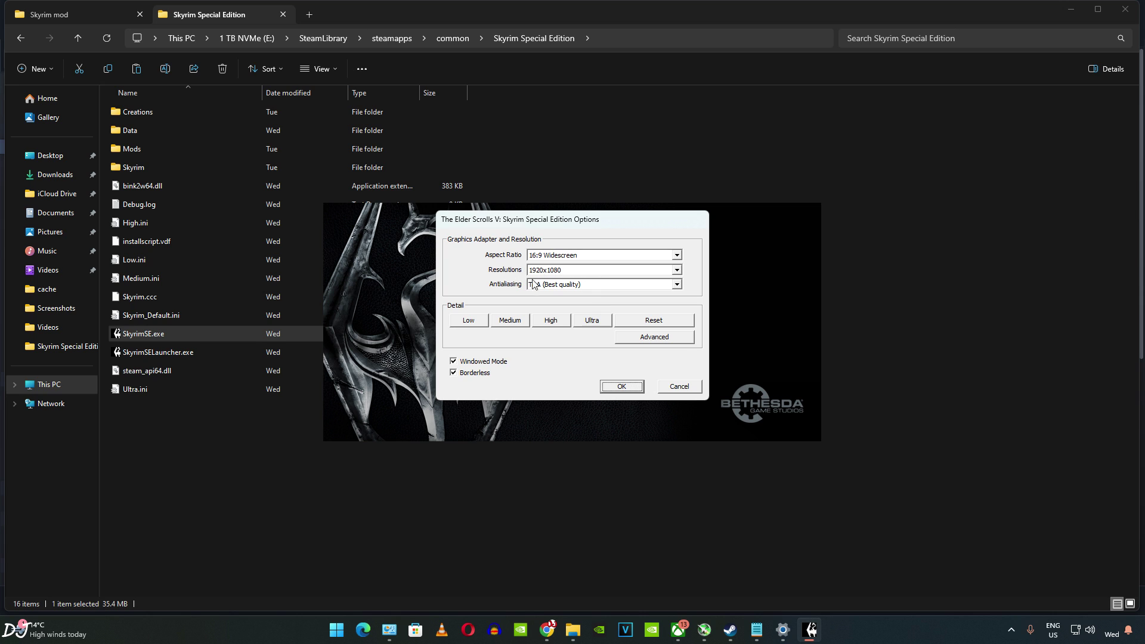
pyautogui.click(592, 321)
pyautogui.click(643, 355)
# - Check View Distance under Advanced, accept the options, and exit the launcher
pyautogui.click(659, 337)
pyautogui.click(774, 240)
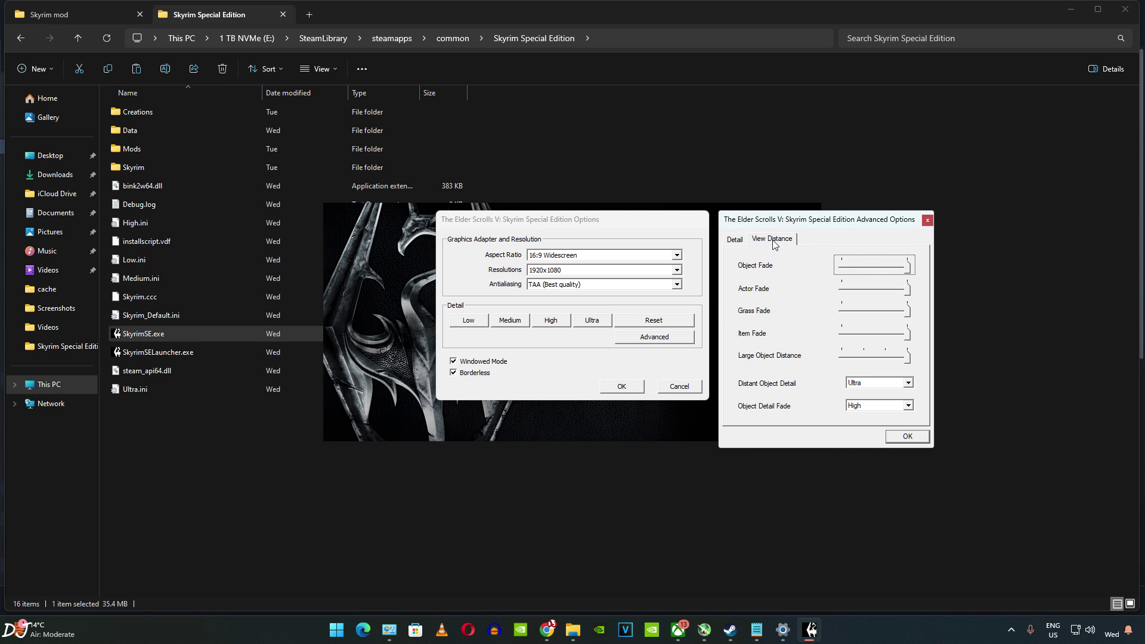
pyautogui.click(918, 439)
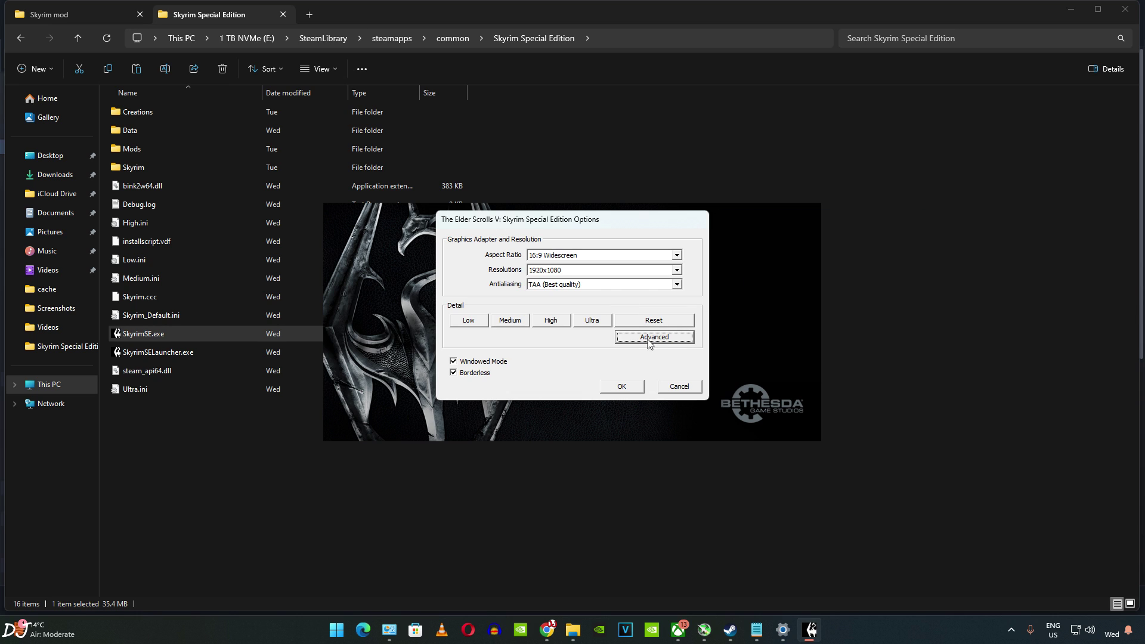
pyautogui.click(635, 387)
pyautogui.click(786, 322)
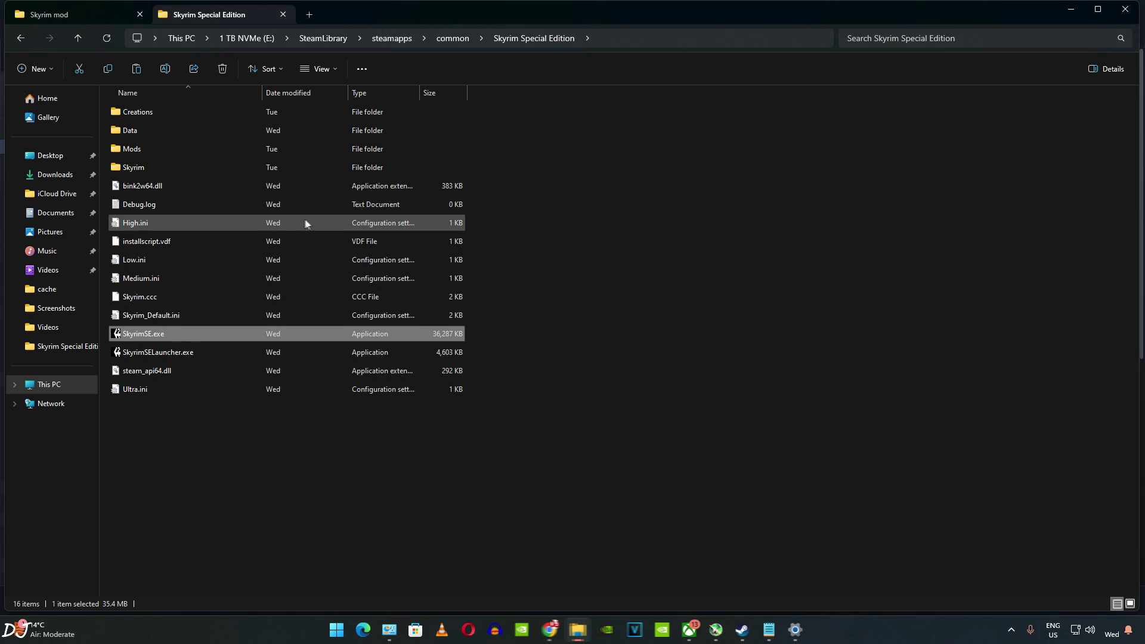
# - Open Skyrim\SkyrimPrefs.ini in Notepad and find the bFull Screen=0 line
pyautogui.doubleClick(142, 167)
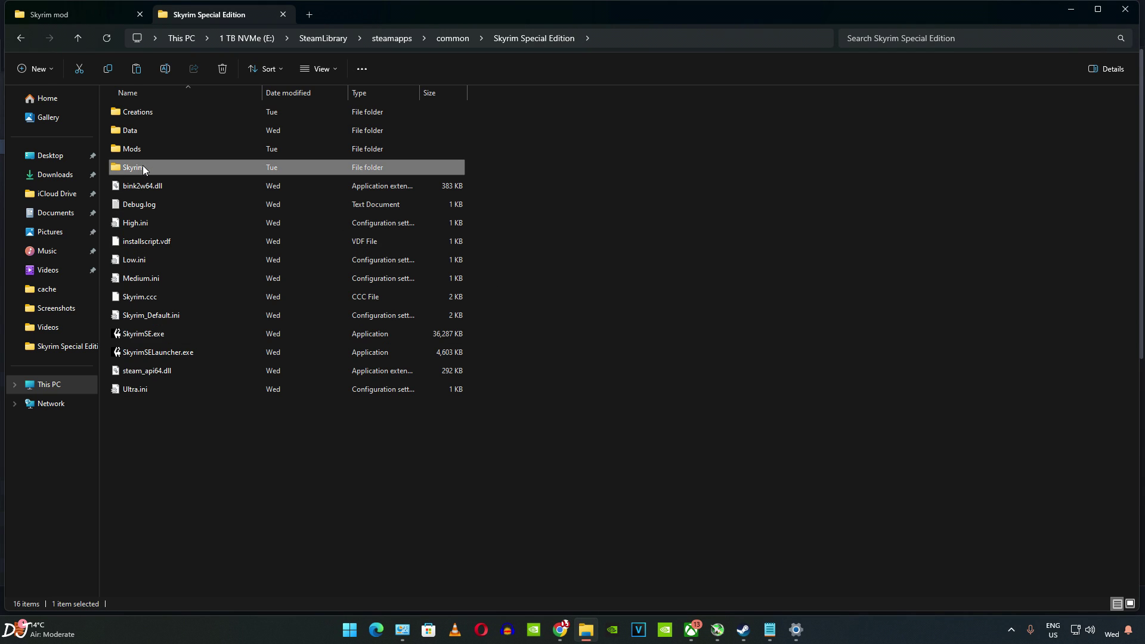
pyautogui.doubleClick(157, 117)
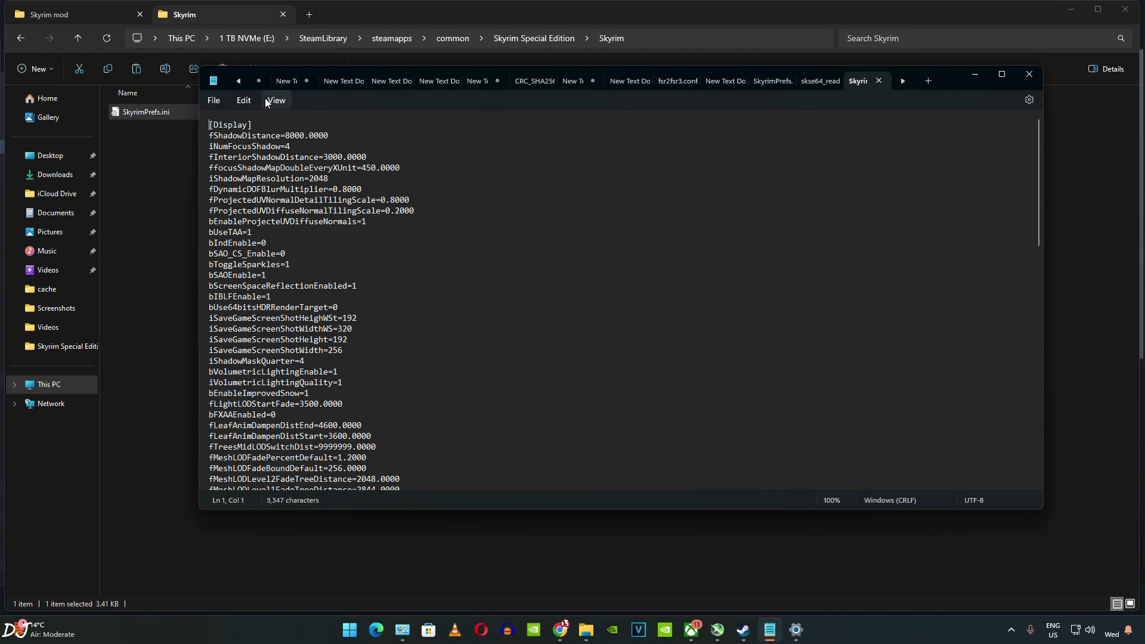
pyautogui.click(212, 100)
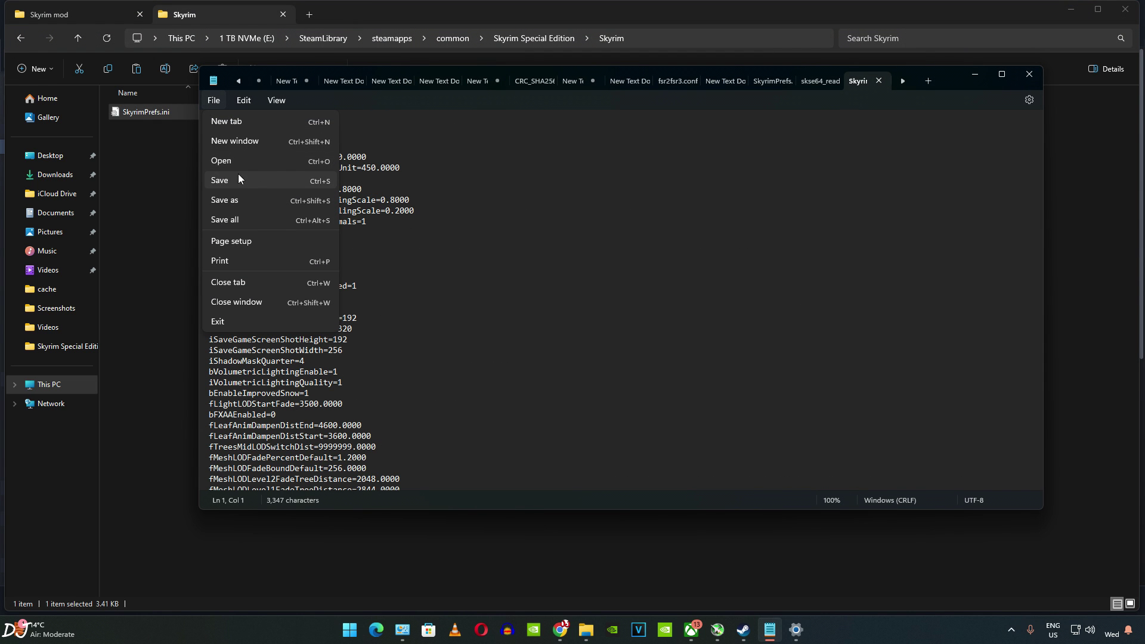
pyautogui.moveTo(243, 100)
pyautogui.click(258, 223)
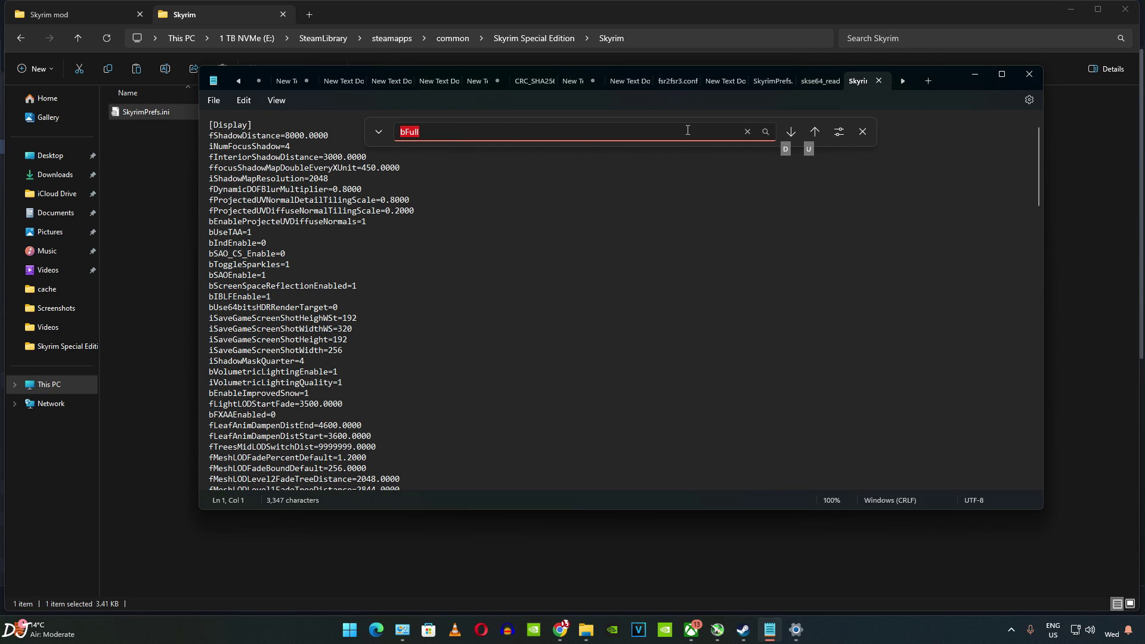
pyautogui.press('Return')
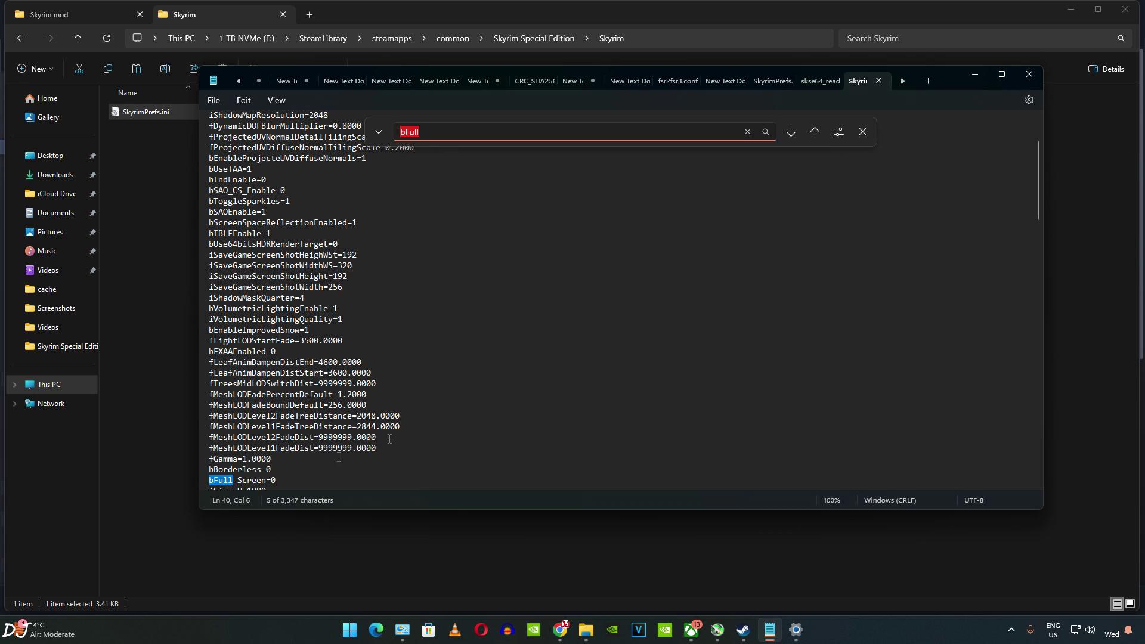
# - Save SkyrimPrefs.ini and close Notepad, returning to the game folder
pyautogui.click(213, 101)
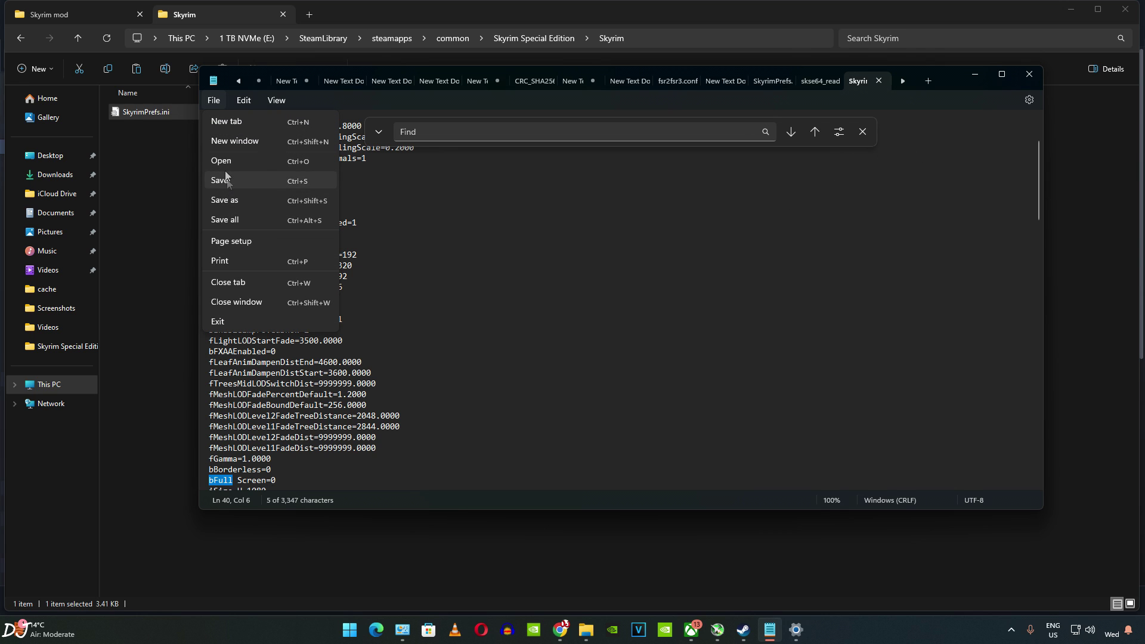
pyautogui.click(241, 180)
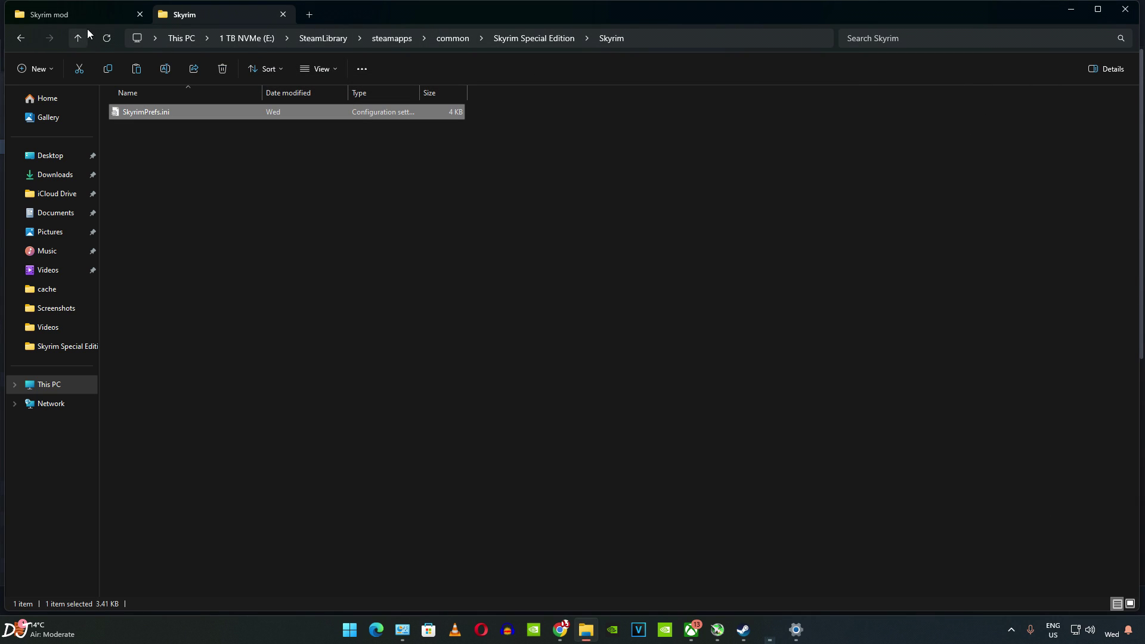
pyautogui.click(78, 37)
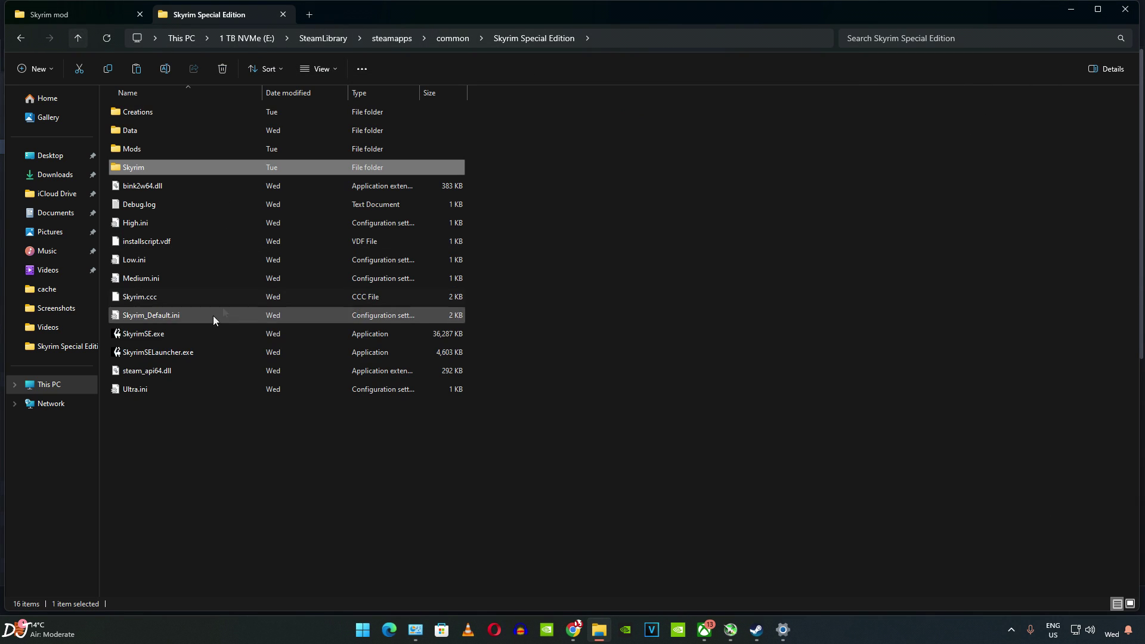
# - Launch SkyrimSE.exe and start playing in Riverwood
pyautogui.doubleClick(145, 334)
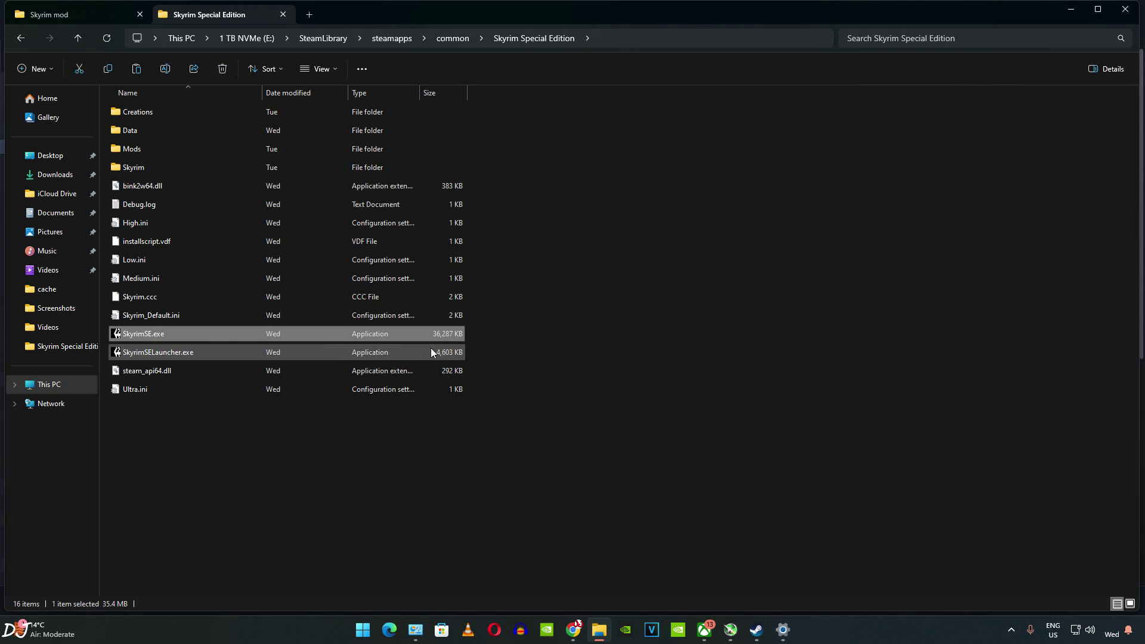
pyautogui.click(763, 227)
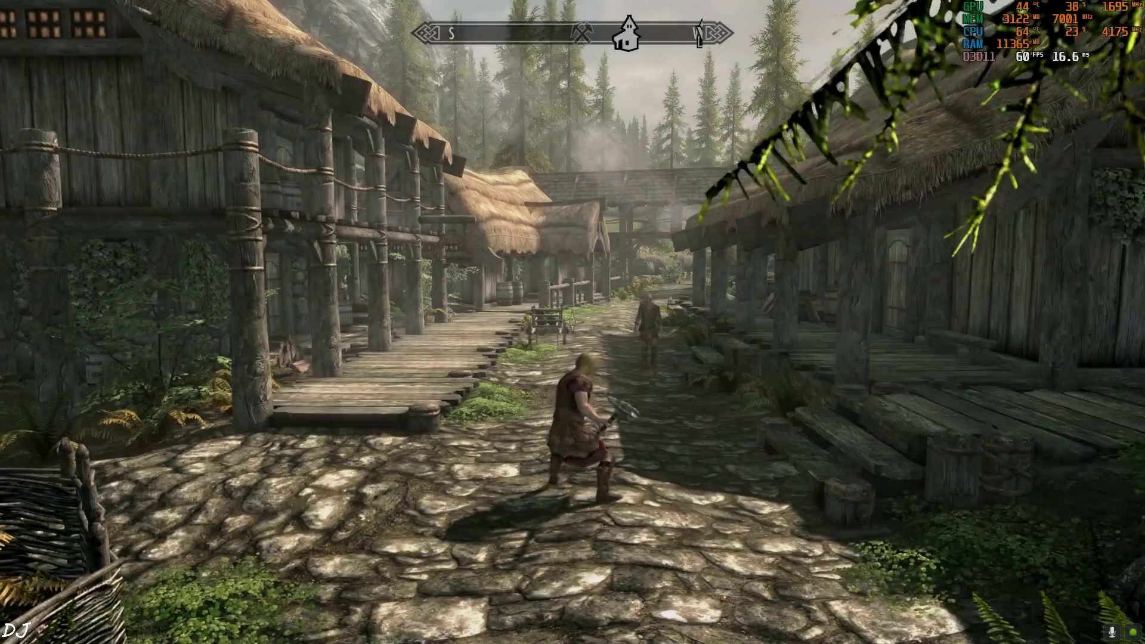
pyautogui.press('w')
# - Run through Riverwood's streets, then open the journal showing the Before the Storm quest
pyautogui.press('w')
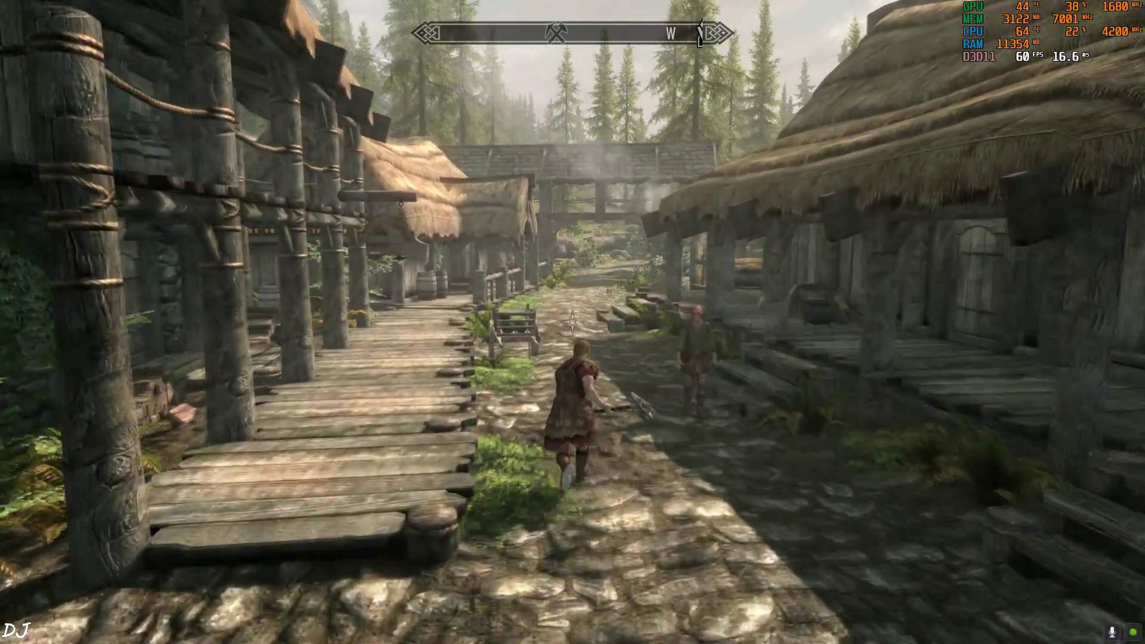
pyautogui.press('w')
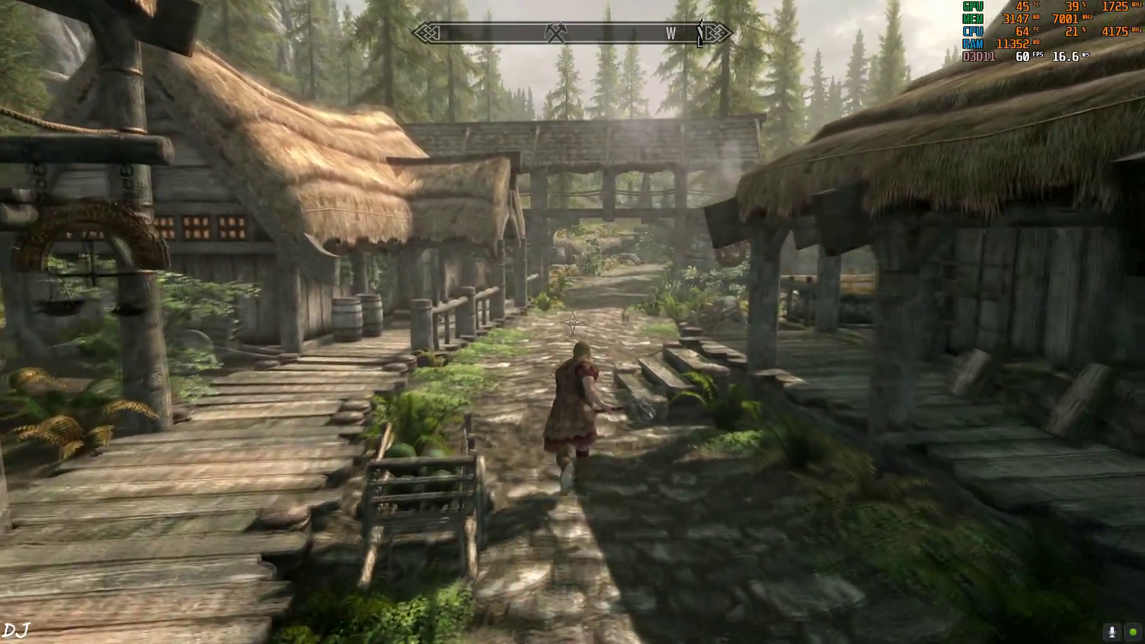
pyautogui.press('w')
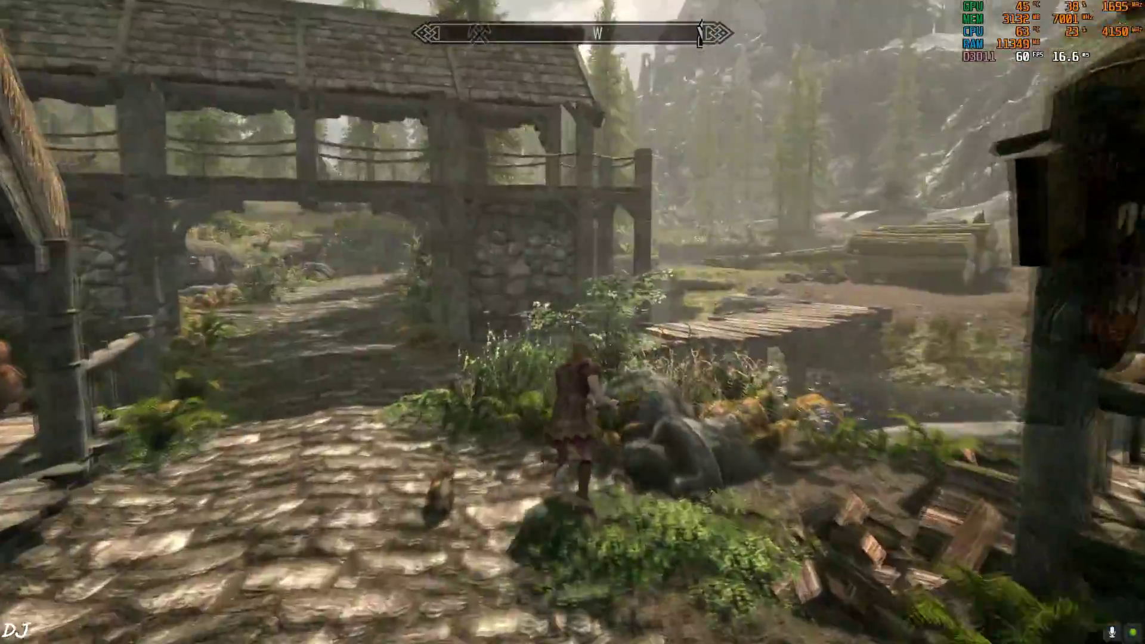
pyautogui.press('w')
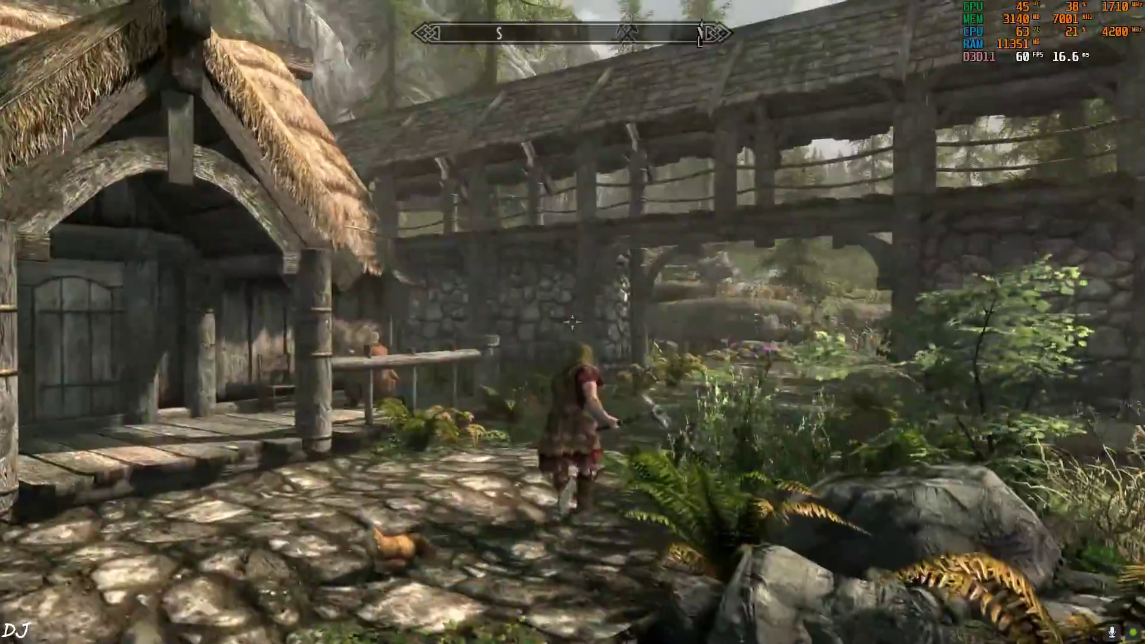
pyautogui.press('w')
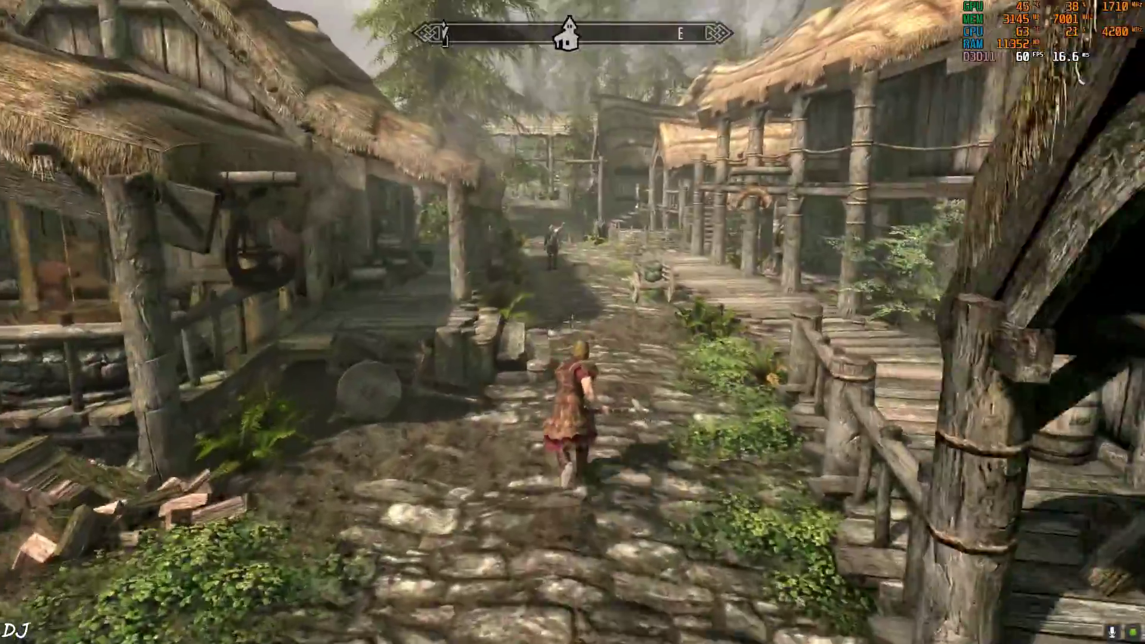
pyautogui.press('w')
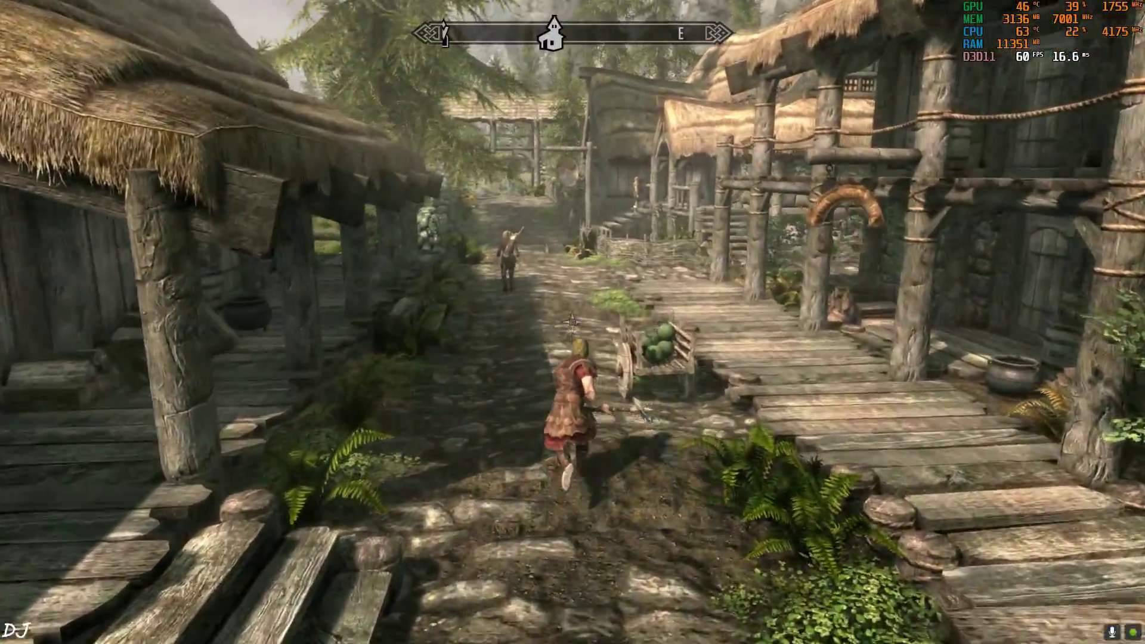
pyautogui.press('w')
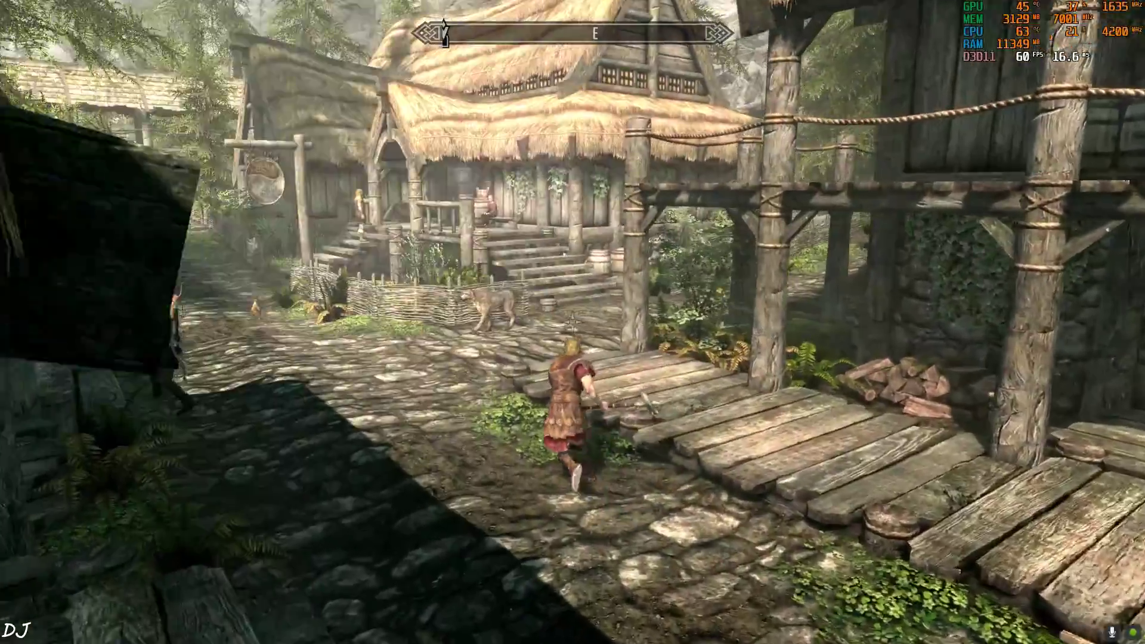
pyautogui.press('j')
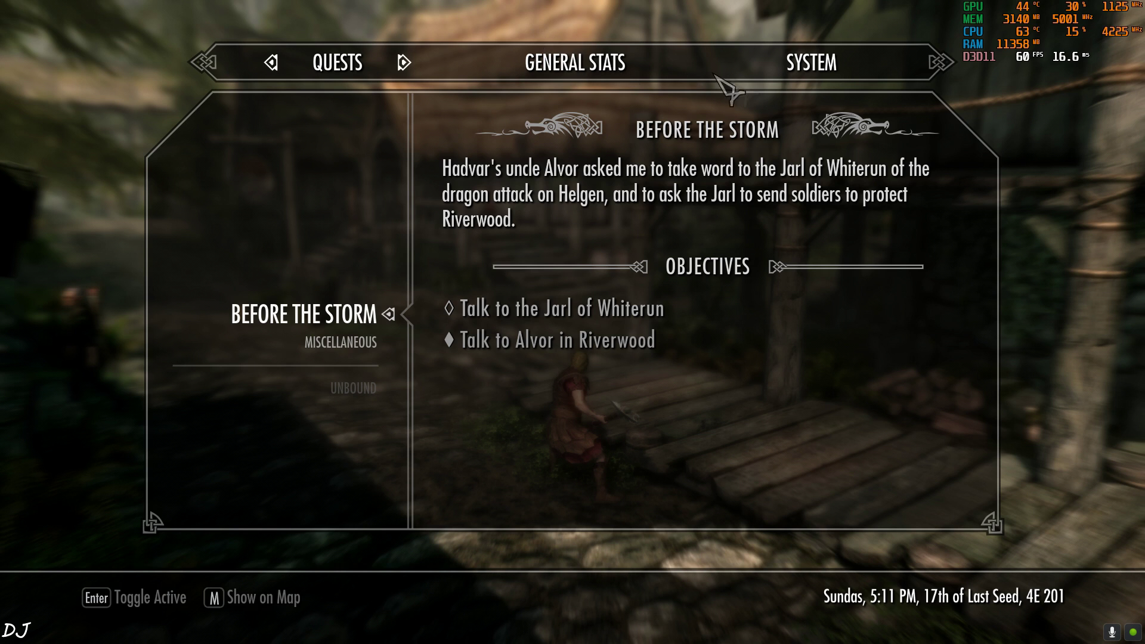
# - Raise the Depth of Field slider under System > Settings > Display, then back out with Esc
pyautogui.click(826, 71)
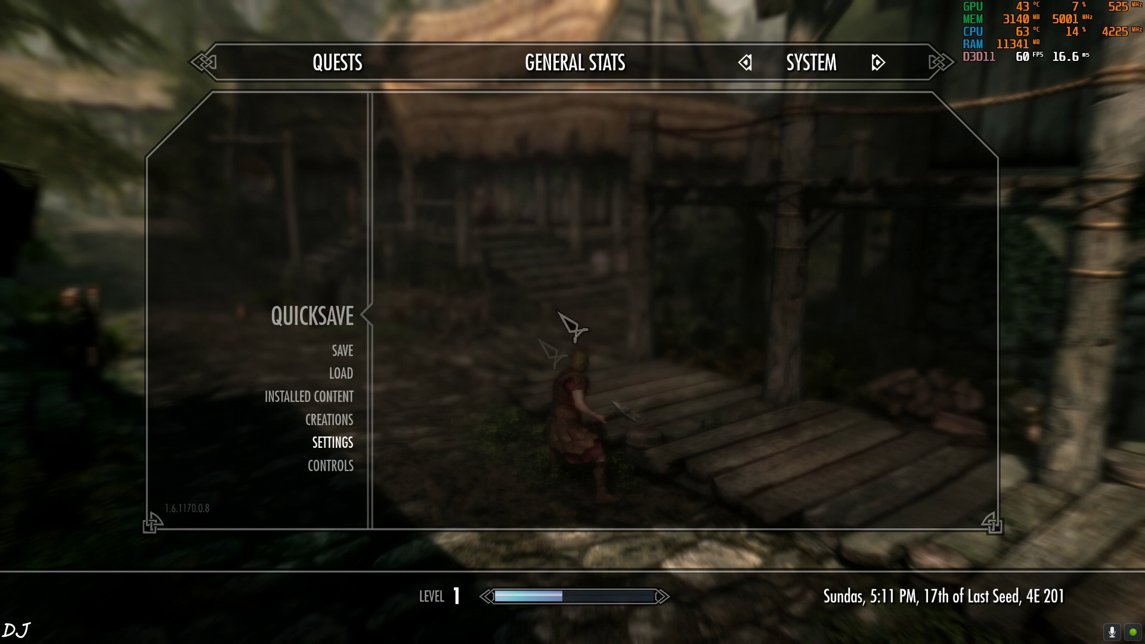
pyautogui.click(332, 445)
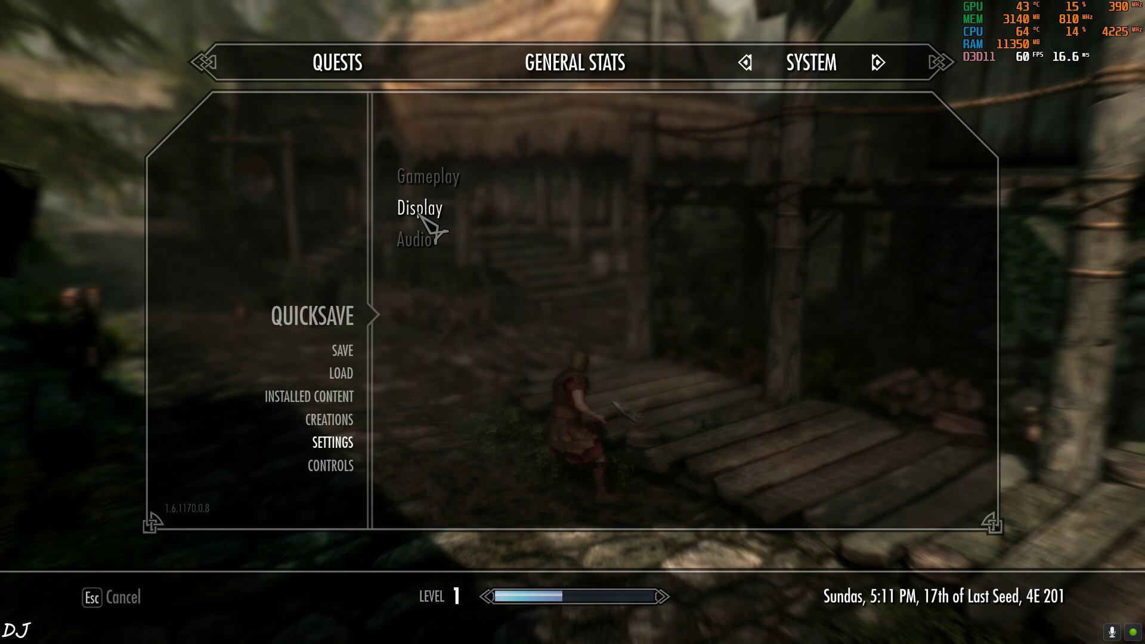
pyautogui.click(430, 218)
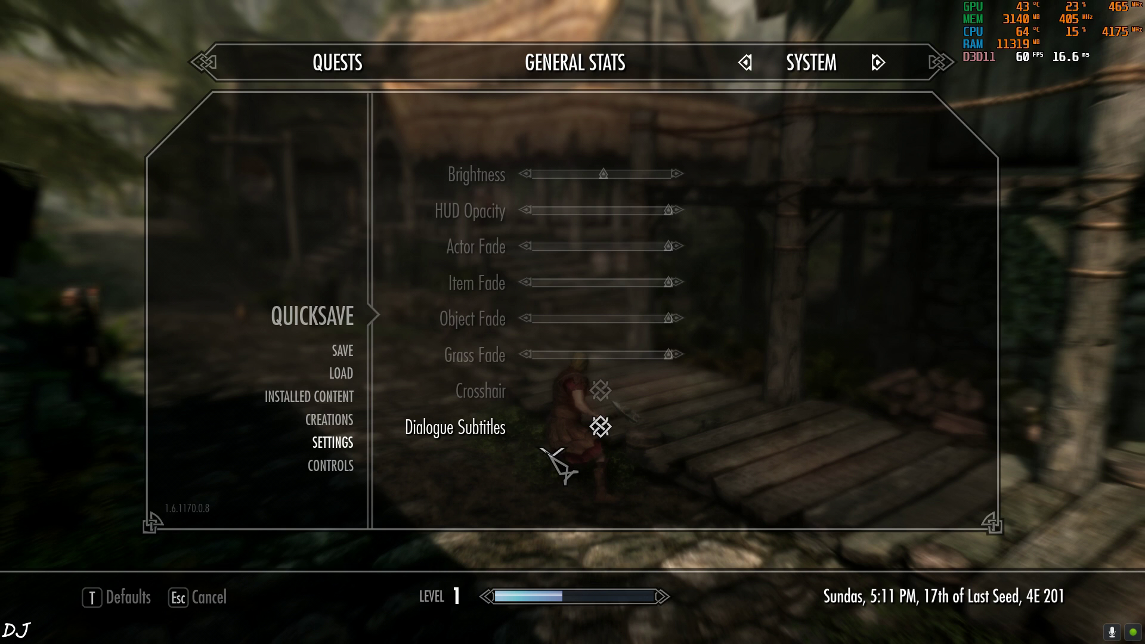
pyautogui.scroll(-2, 581, 411)
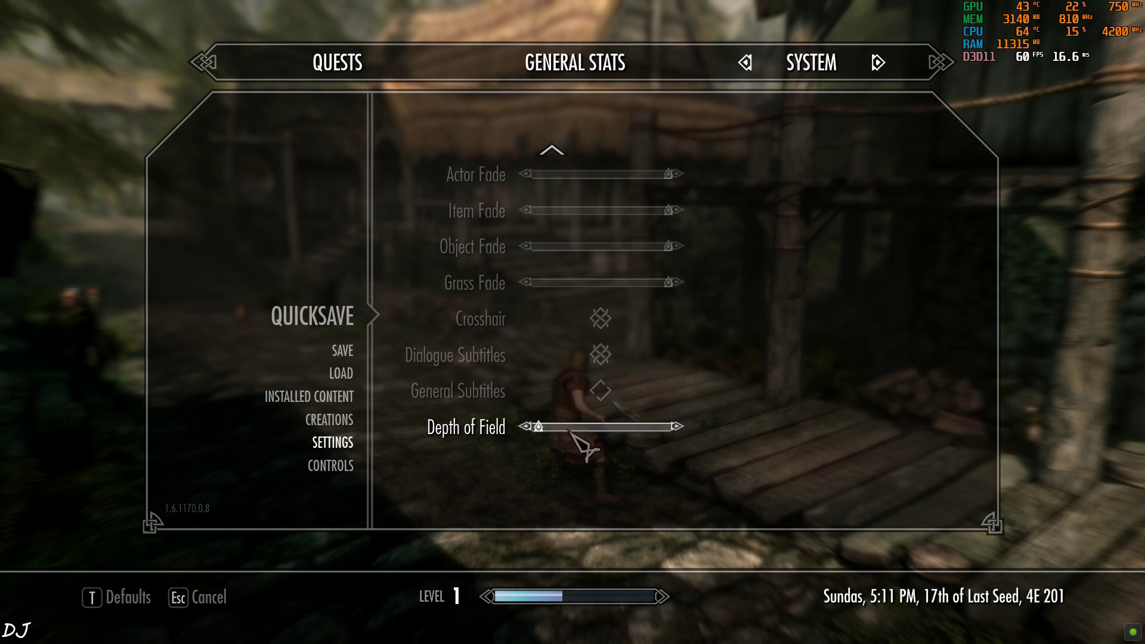
pyautogui.moveTo(542, 430); pyautogui.dragTo(451, 433)
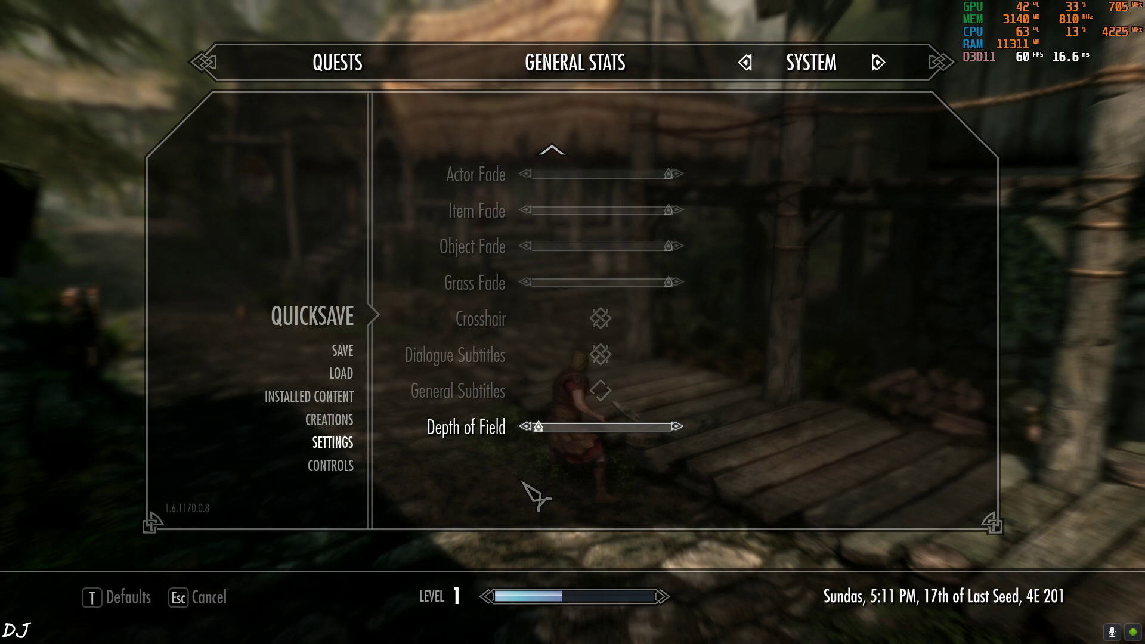
pyautogui.press('Escape')
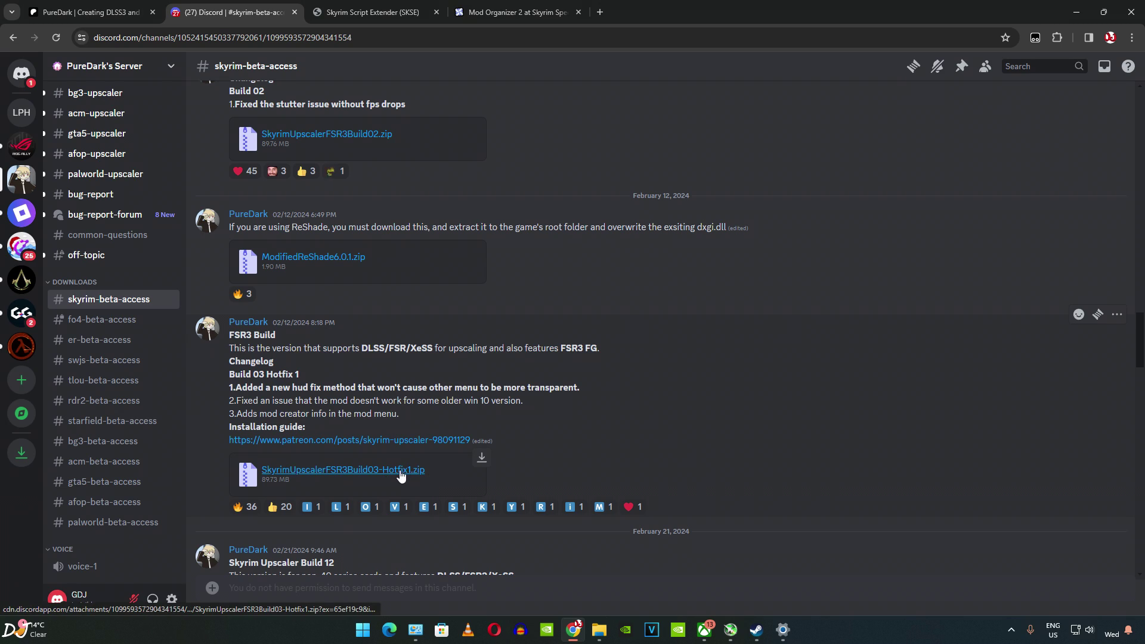
# - Switch from the Discord tab to the SKSE download page at skse.silverlock.org
pyautogui.hotkey('ctrl', 'Tab')
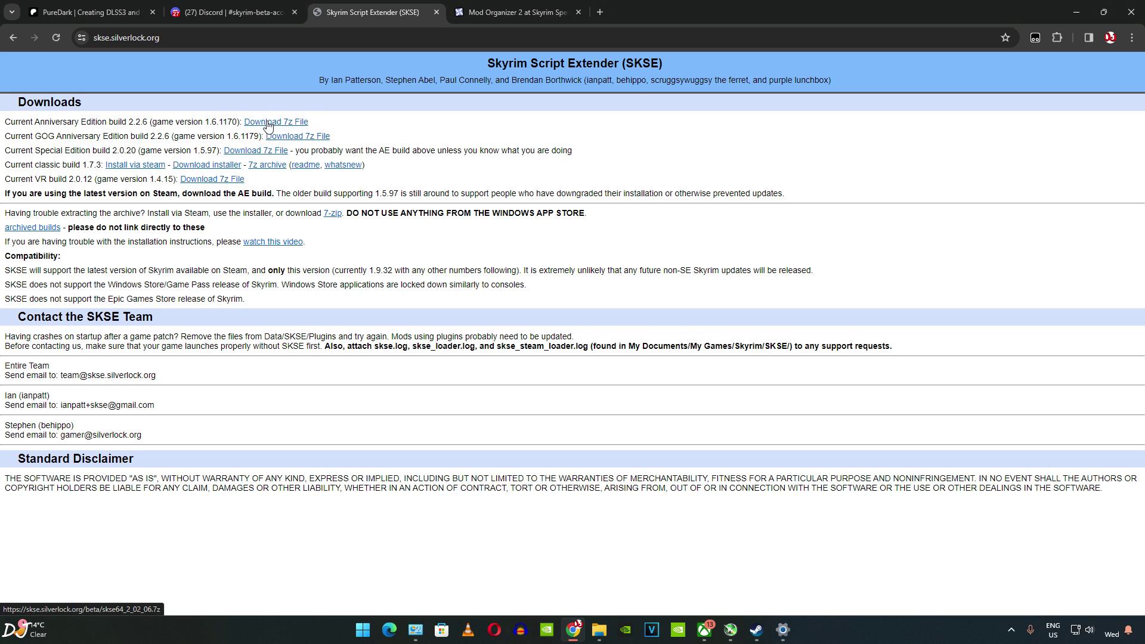
# - Show the Mod Organizer 2 Nexus page's Files list down to the 2.5.0 main file
pyautogui.hotkey('ctrl', 'Tab')
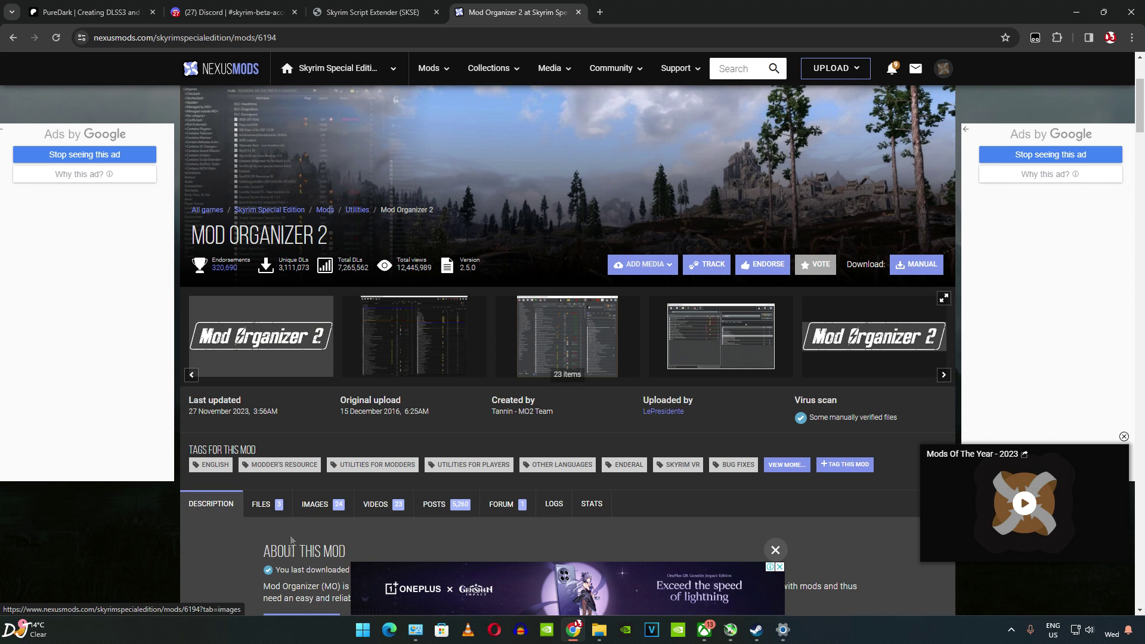
pyautogui.click(273, 510)
pyautogui.scroll(-9, 378, 222)
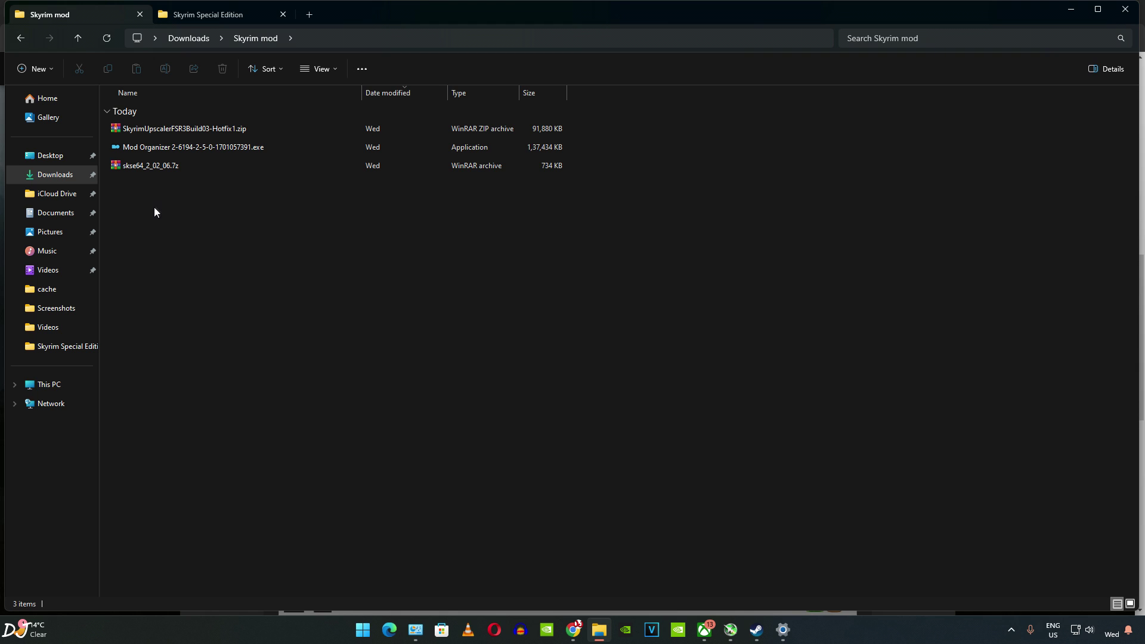
# - Extract skse64_2_02_06.7z with WinRAR, open the new folder, and select its six items
pyautogui.click(165, 170)
pyautogui.doubleClick(166, 171)
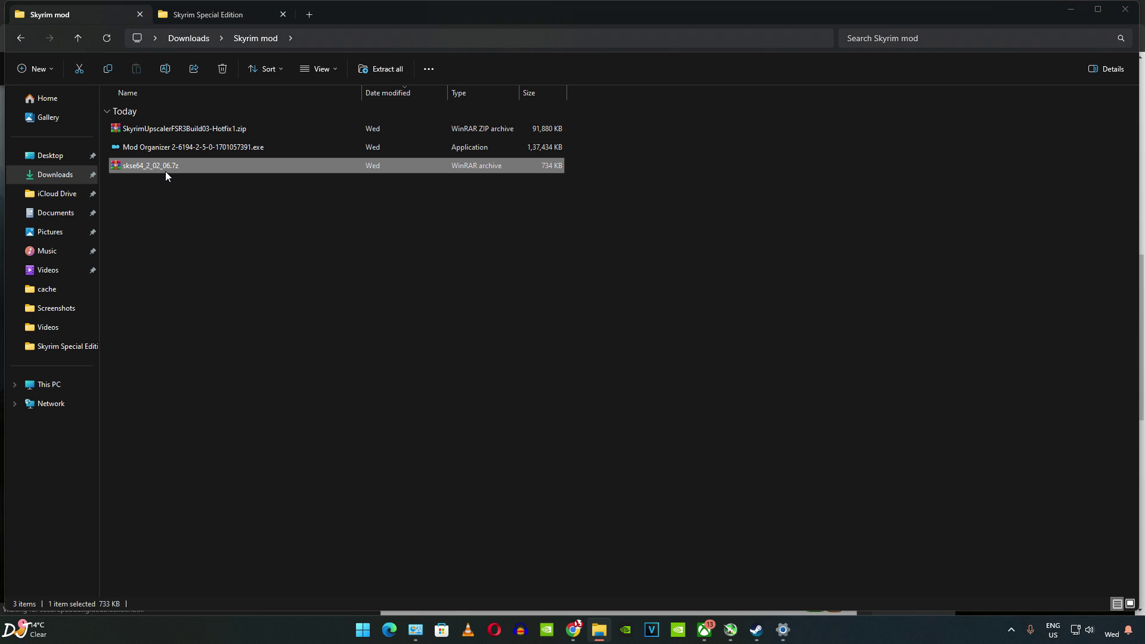
pyautogui.moveTo(301, 284); pyautogui.dragTo(194, 287)
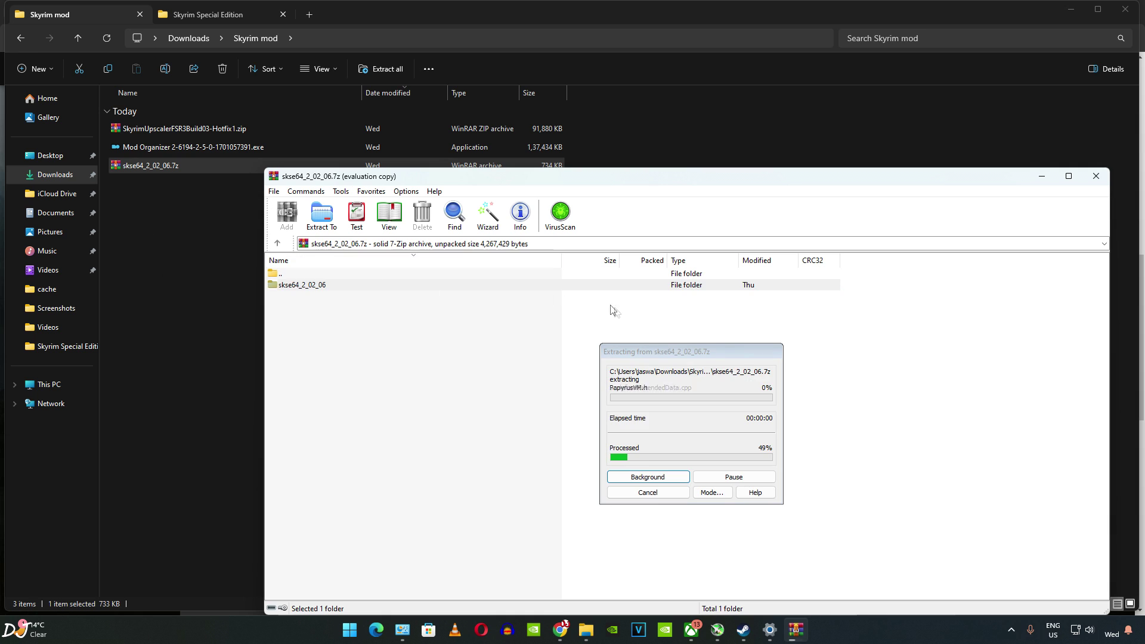
pyautogui.click(227, 303)
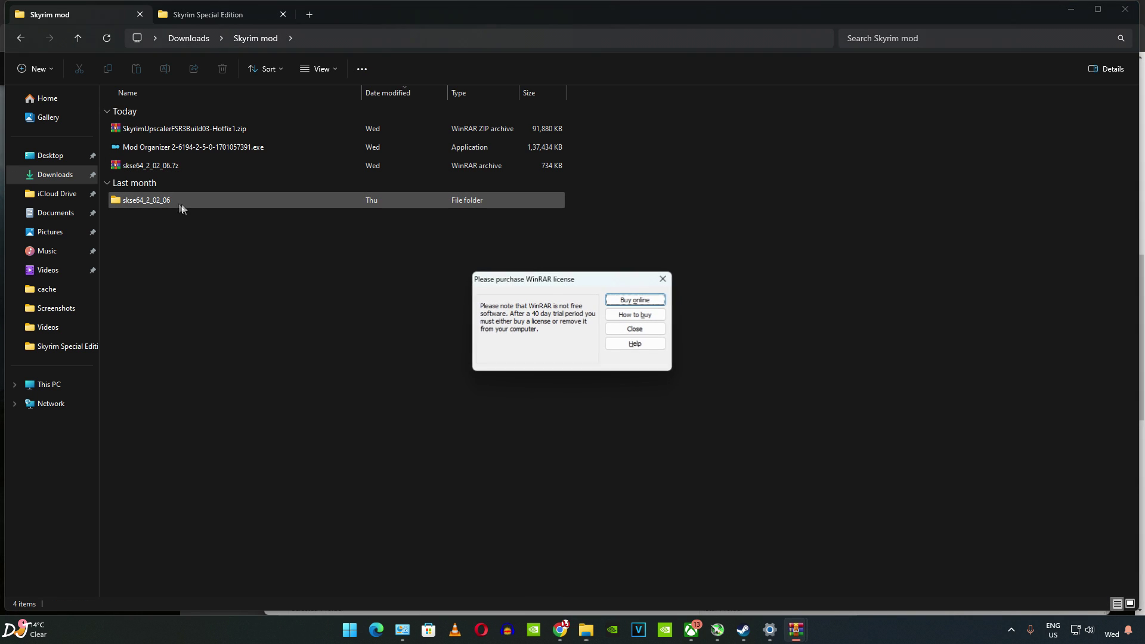
pyautogui.click(177, 206)
pyautogui.doubleClick(169, 201)
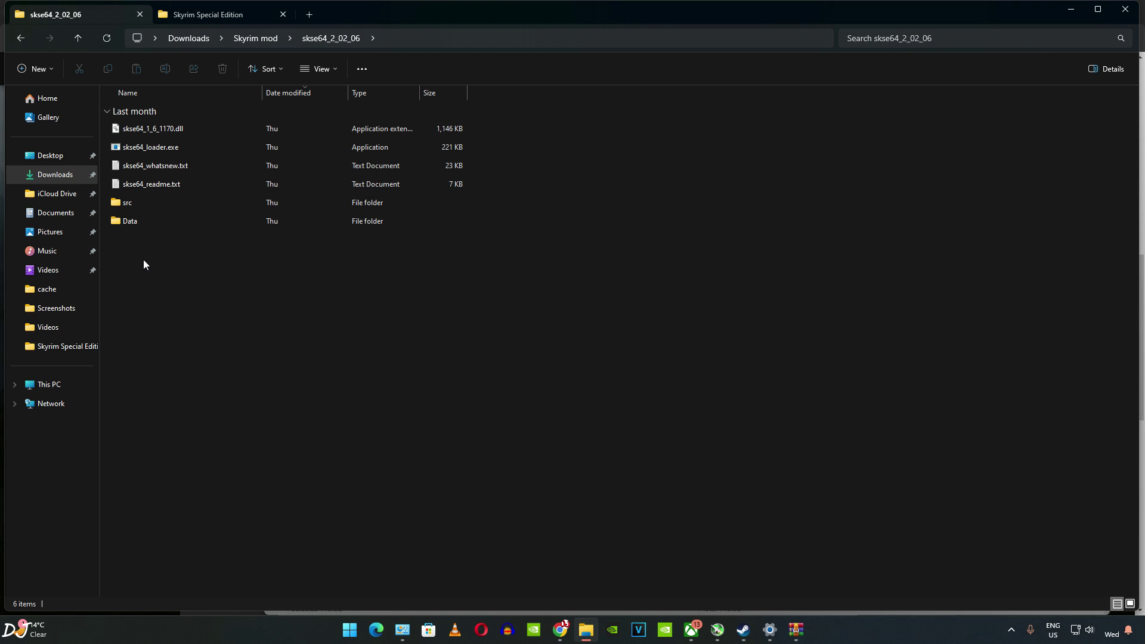
pyautogui.moveTo(145, 281); pyautogui.dragTo(135, 129)
# - Copy the SKSE files and Data folder, leaving out src
pyautogui.keyDown('ctrl'); pyautogui.click(127, 203); pyautogui.keyUp('ctrl')
pyautogui.rightClick(132, 226)
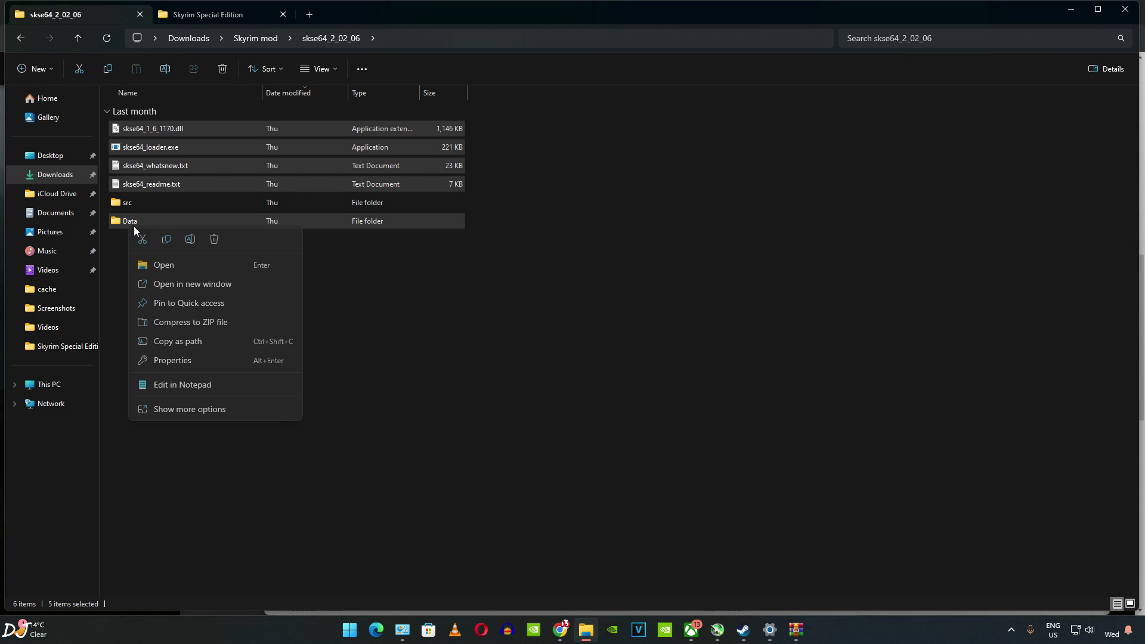
pyautogui.click(169, 245)
pyautogui.click(131, 240)
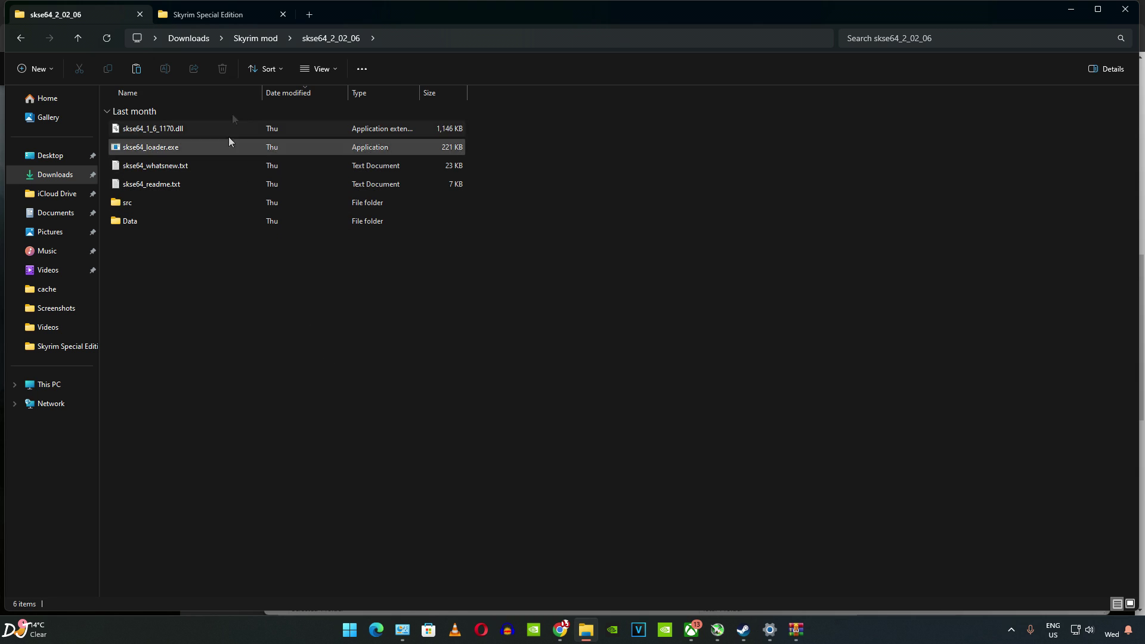
# - Paste them into the Skyrim Special Edition folder and launch skse64_loader.exe
pyautogui.click(229, 14)
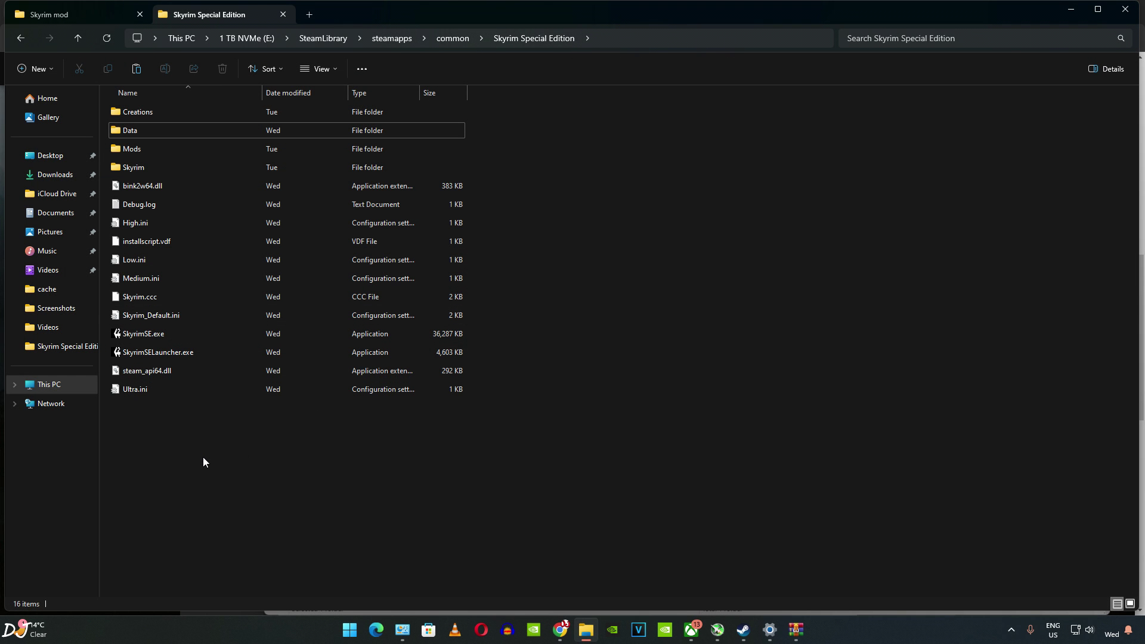
pyautogui.rightClick(164, 459)
pyautogui.click(181, 452)
pyautogui.click(264, 498)
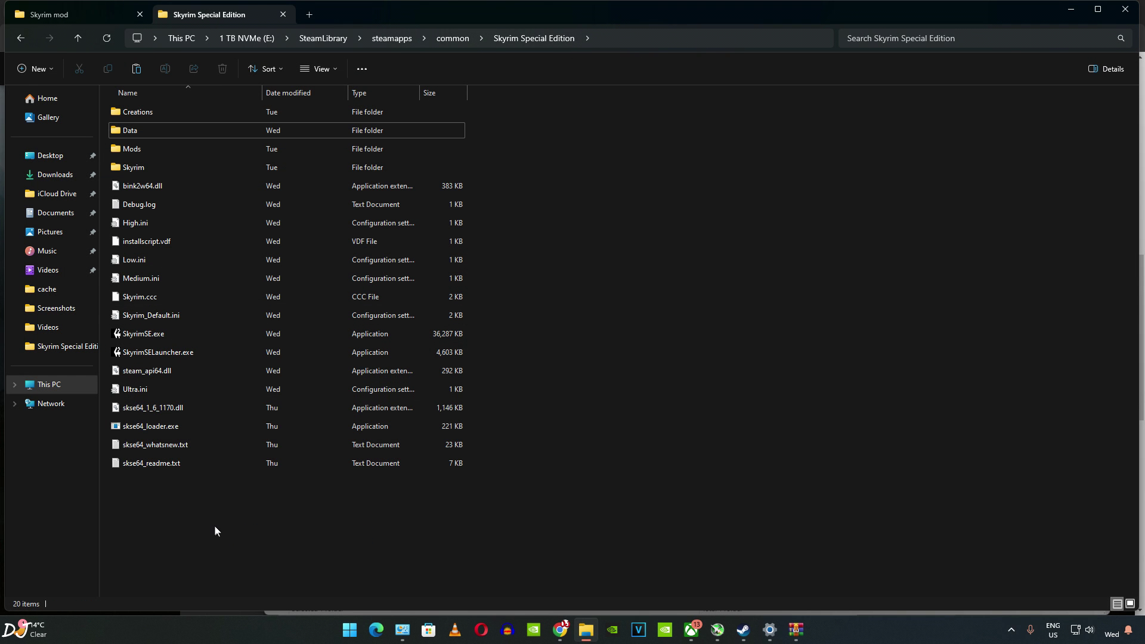
pyautogui.click(155, 434)
pyautogui.doubleClick(153, 430)
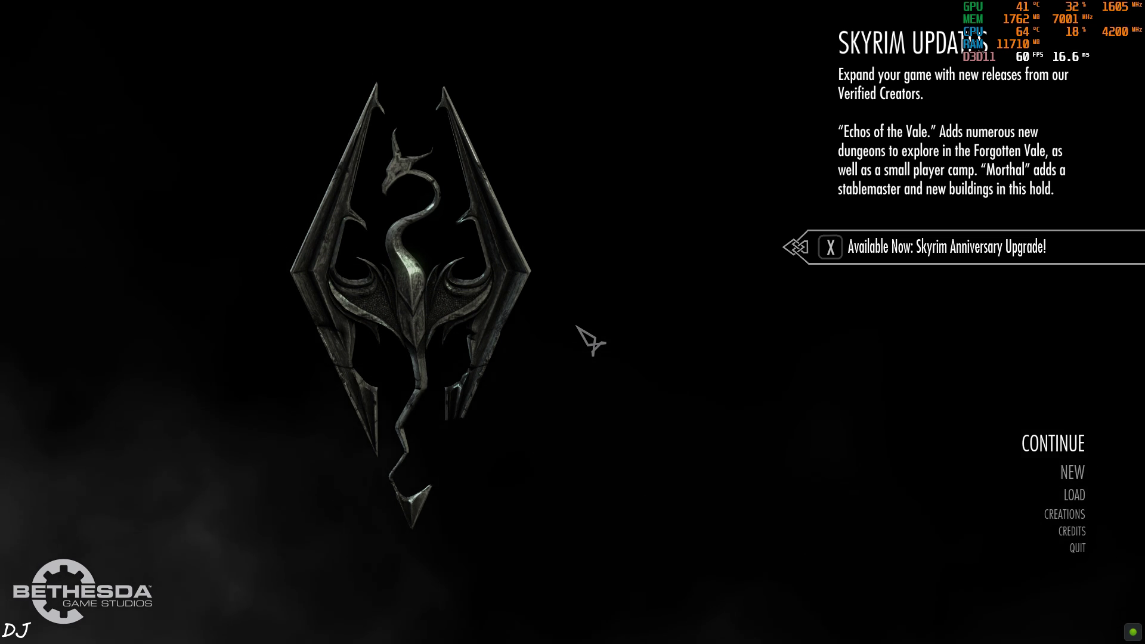
# - Run GetSKSEVersion in the console to confirm SKSE64 version 2.2.6 is loaded
pyautogui.press('`')
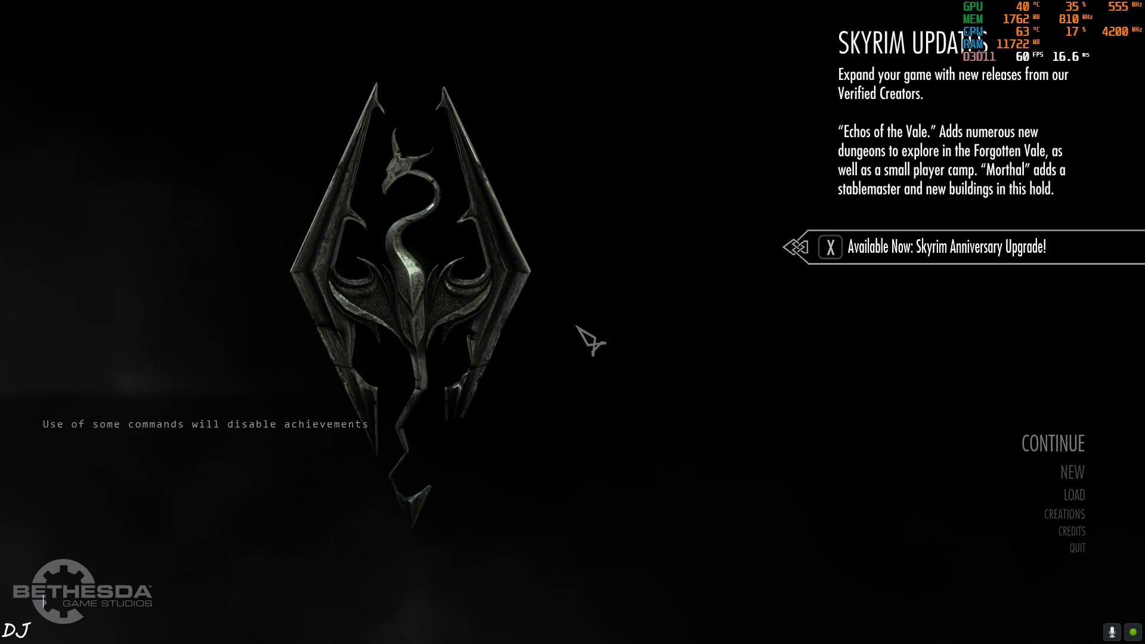
pyautogui.write('Ge')
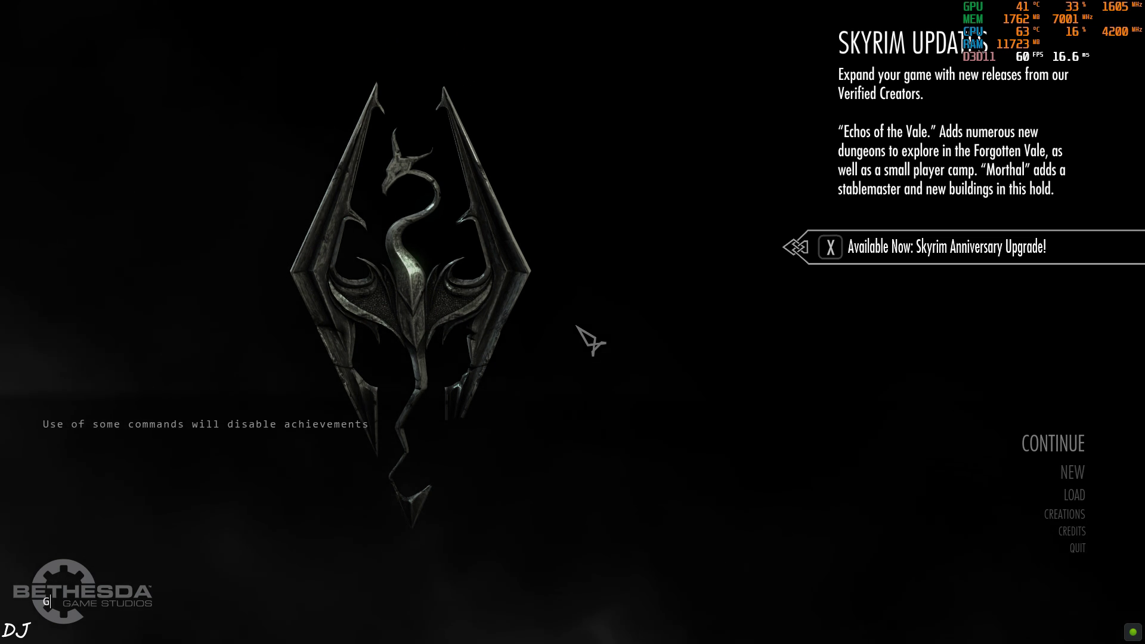
pyautogui.write('tSKSEVersion')
pyautogui.press('Return')
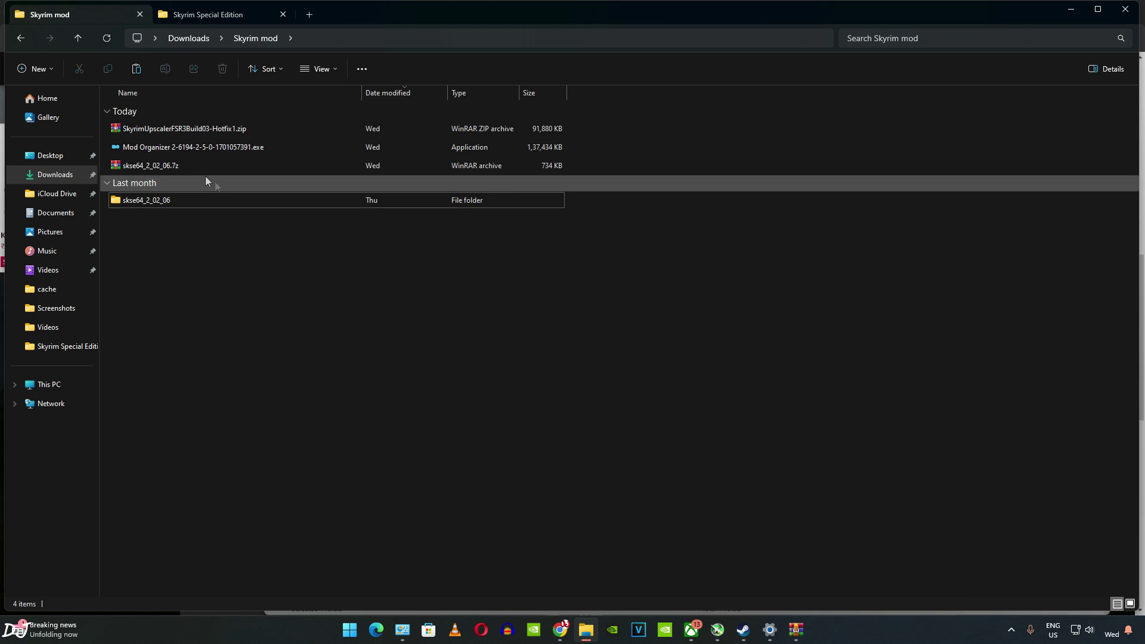
# - Launch the Mod Organizer 2.5.0 installer, accept the licence, and keep the C:\Modding\MO2 install folder
pyautogui.doubleClick(173, 147)
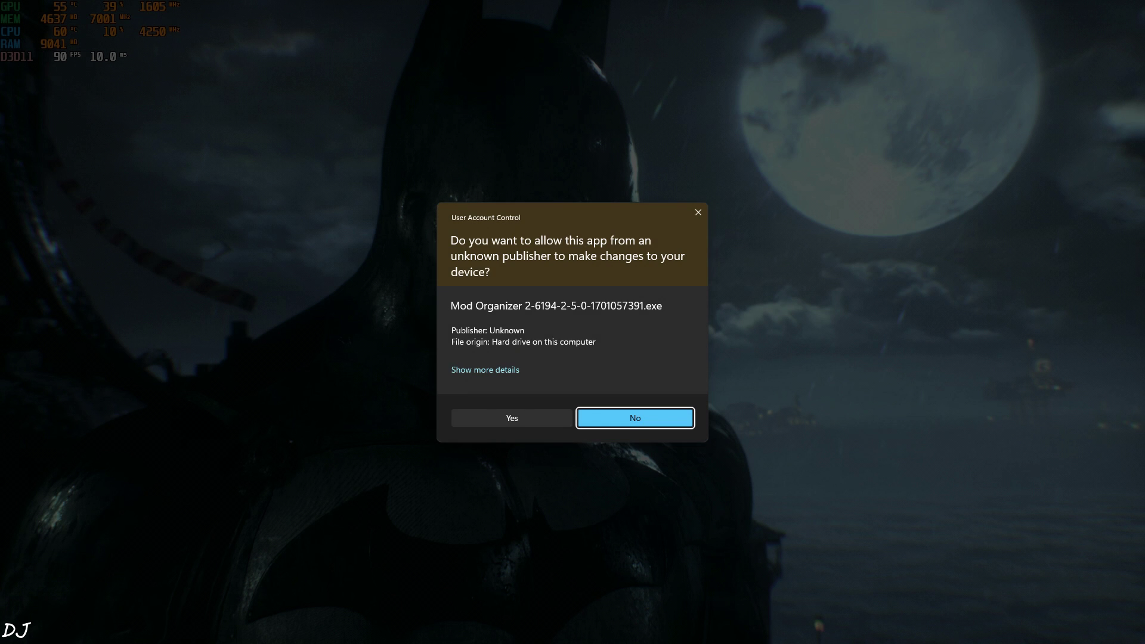
pyautogui.click(537, 419)
pyautogui.click(468, 373)
pyautogui.click(638, 411)
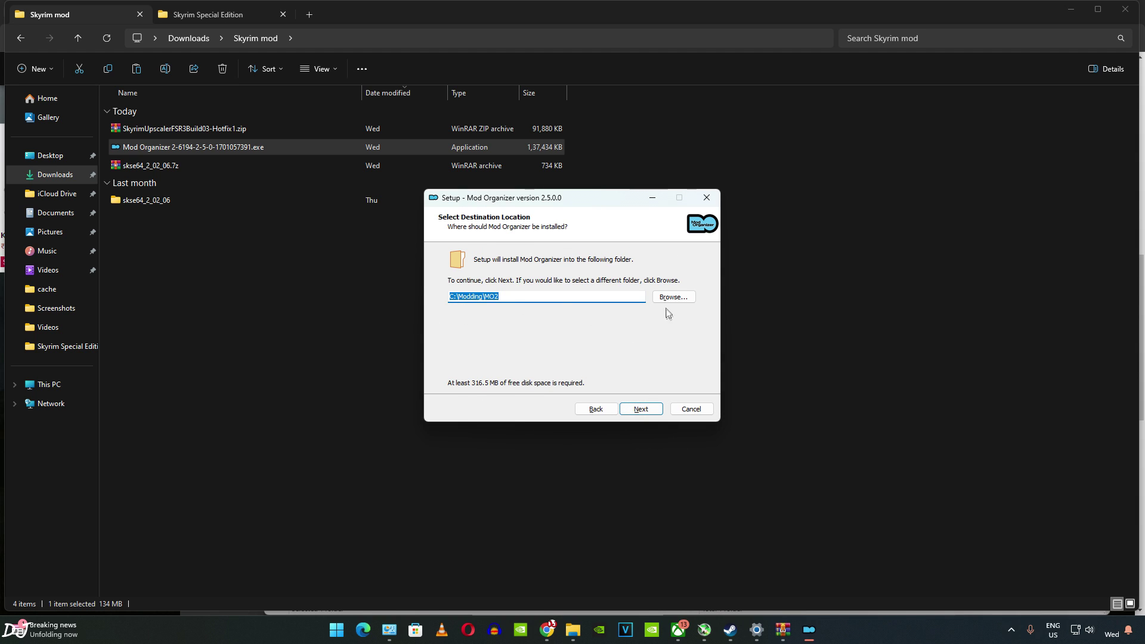
pyautogui.click(647, 411)
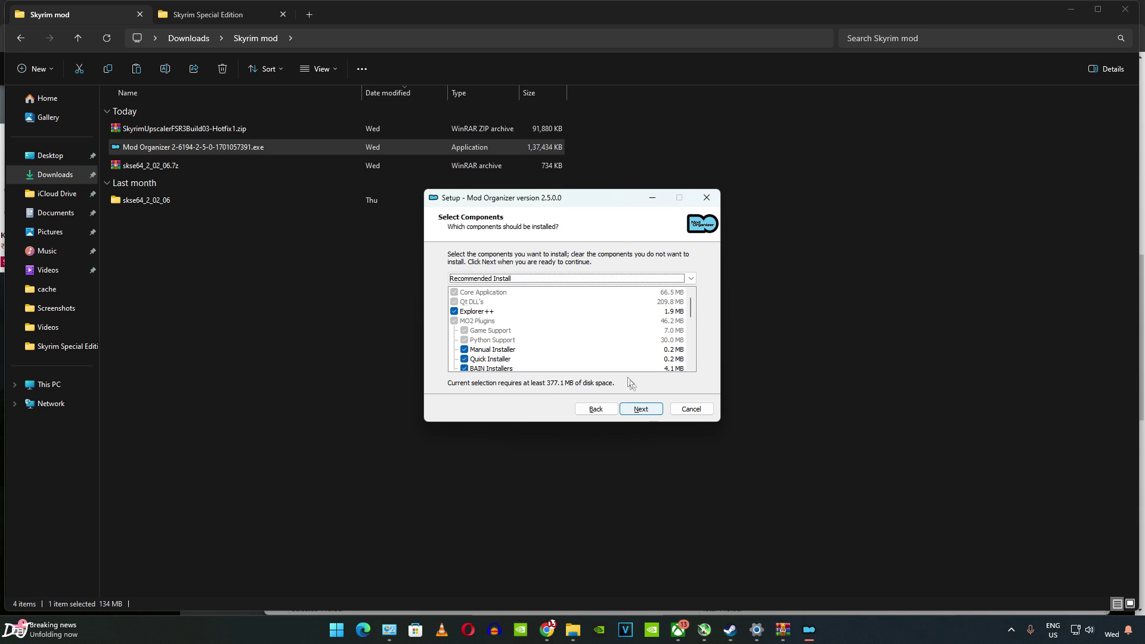
pyautogui.scroll(-5, 692, 312)
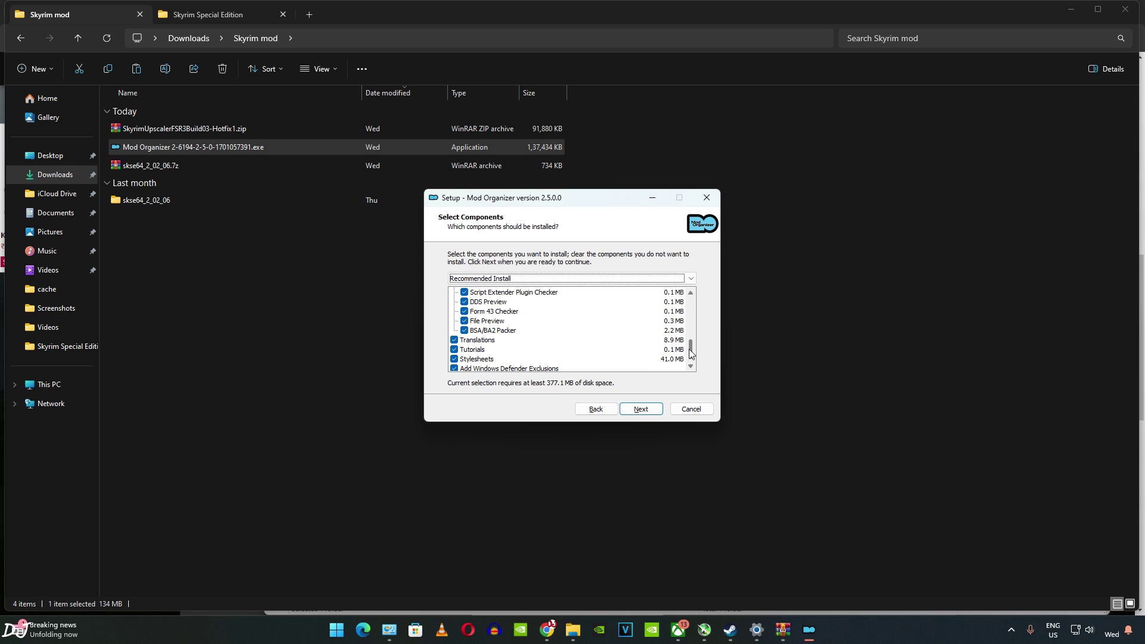
# - Install with the recommended components, default Start Menu folder and tasks, then finish setup
pyautogui.click(640, 409)
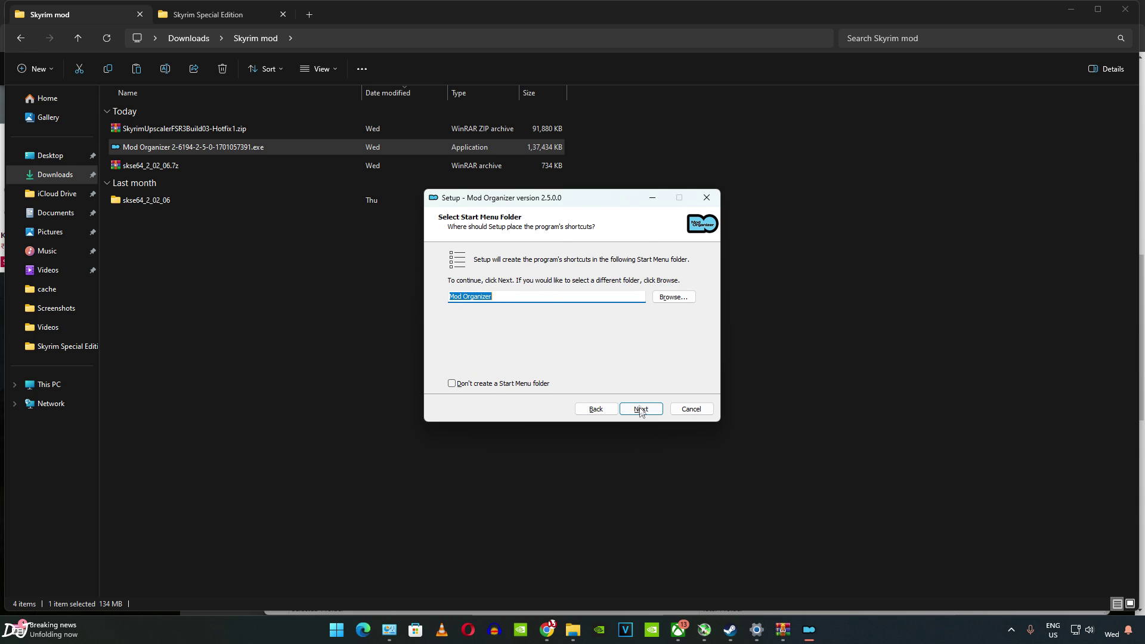
pyautogui.click(640, 409)
pyautogui.click(639, 408)
pyautogui.click(635, 412)
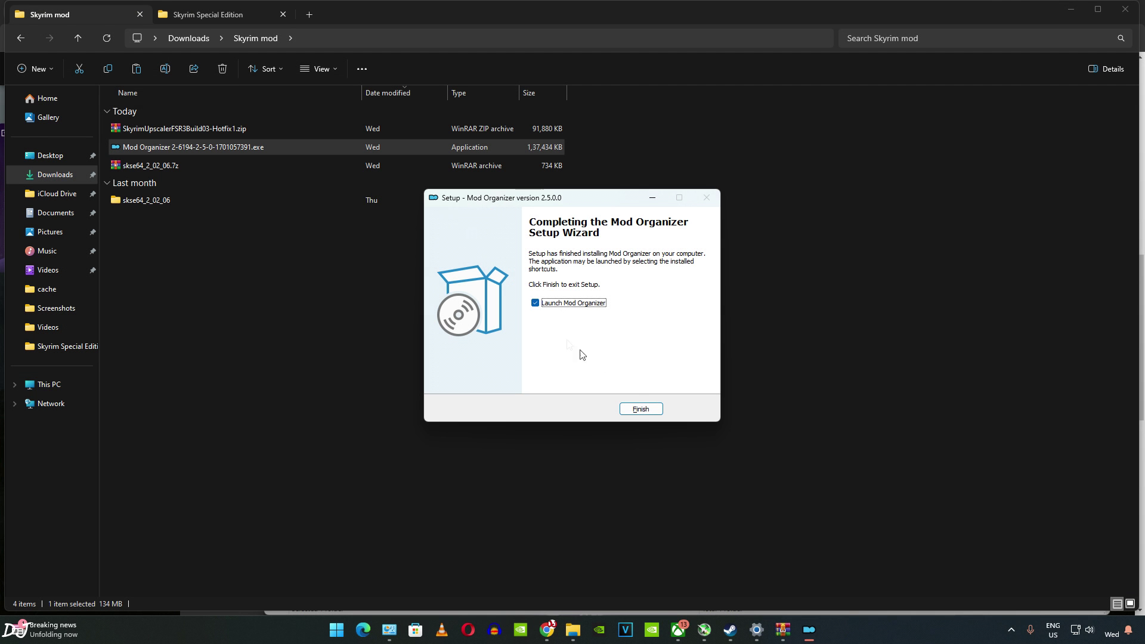
pyautogui.click(642, 409)
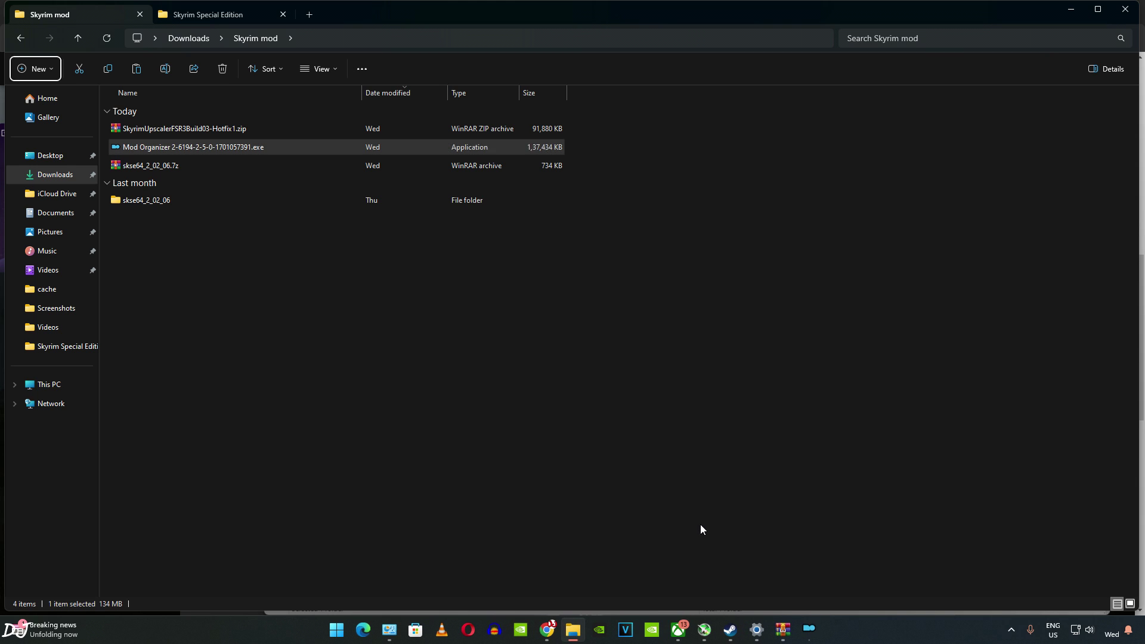
pyautogui.click(636, 442)
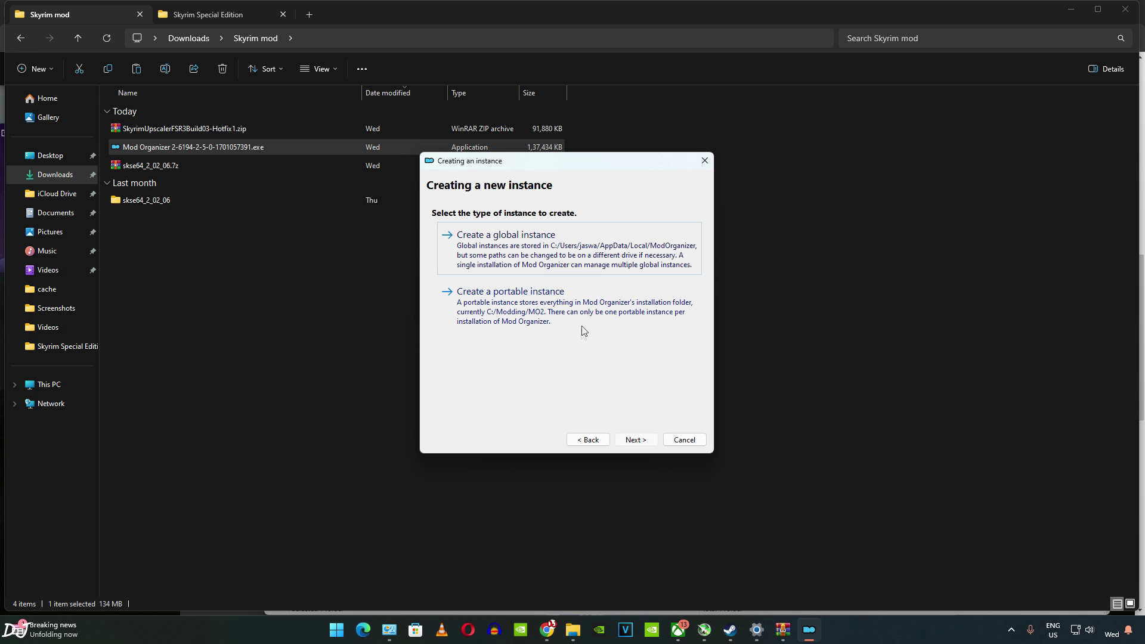
# - Choose the Steam edition of Skyrim Special Edition as the game to manage
pyautogui.click(635, 439)
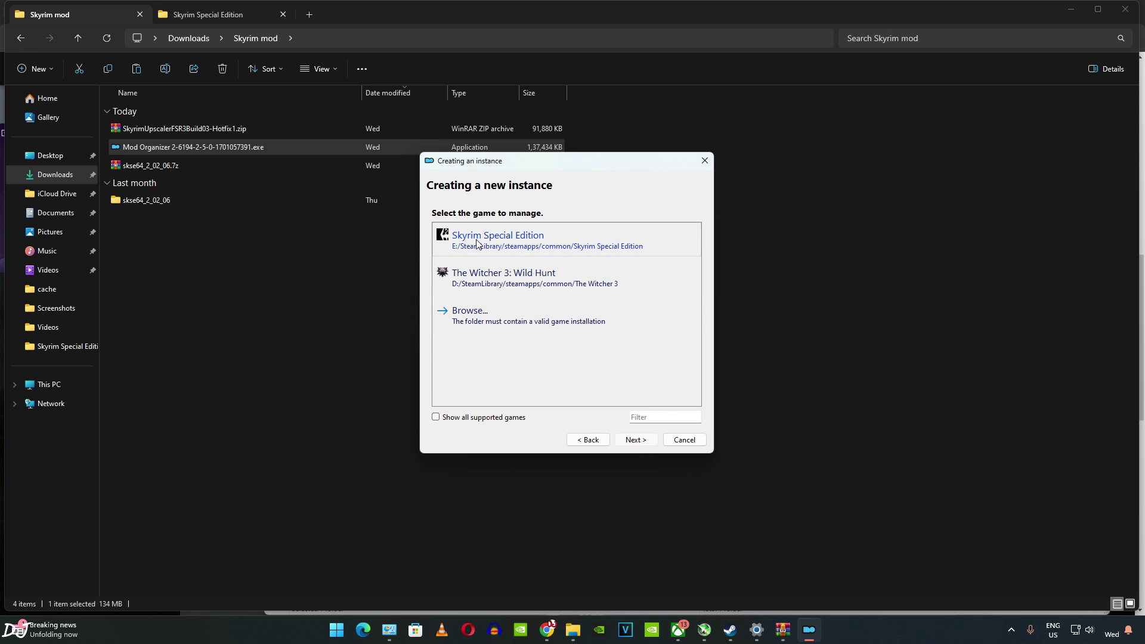
pyautogui.click(526, 240)
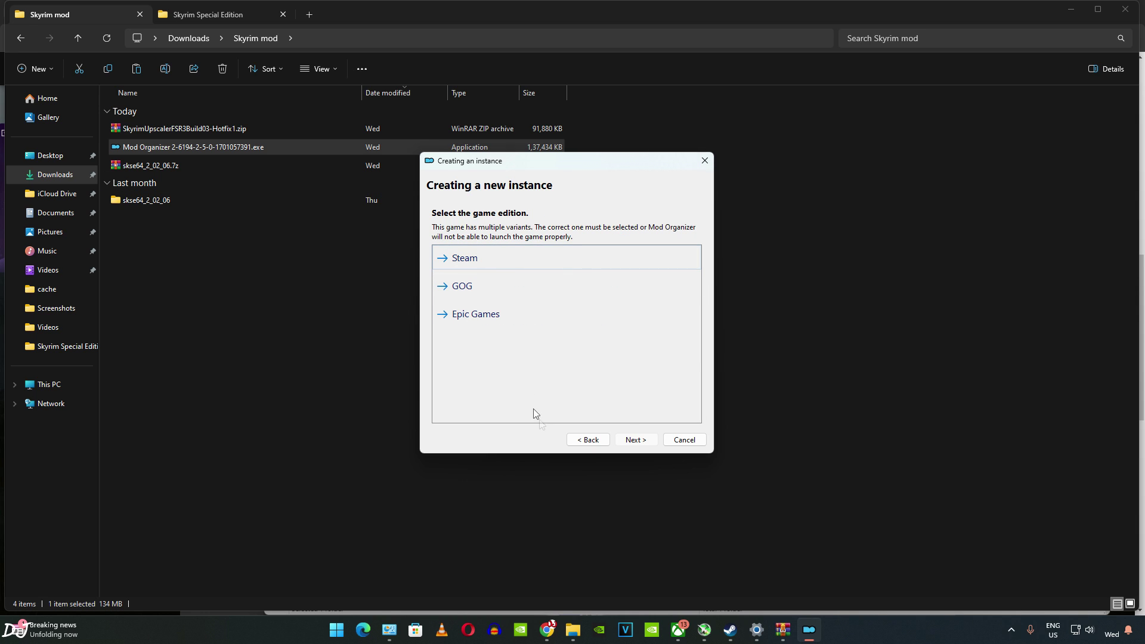
pyautogui.click(483, 260)
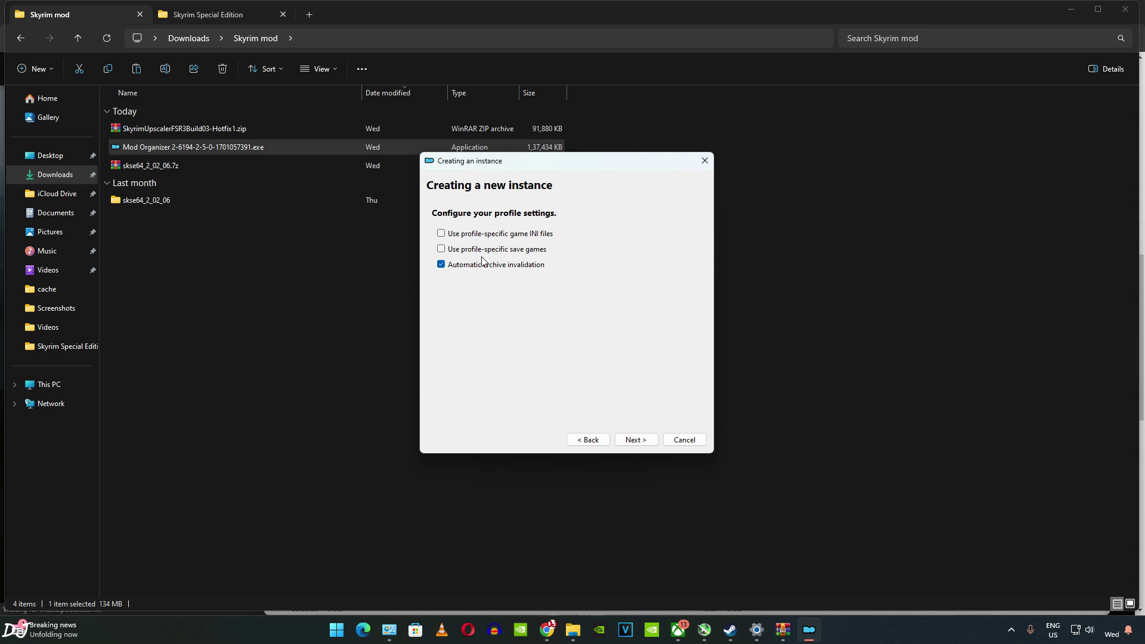
# - Finish the portable instance in C:\Modding\MO2 without Nexus linking, declining the tutorial
pyautogui.click(637, 440)
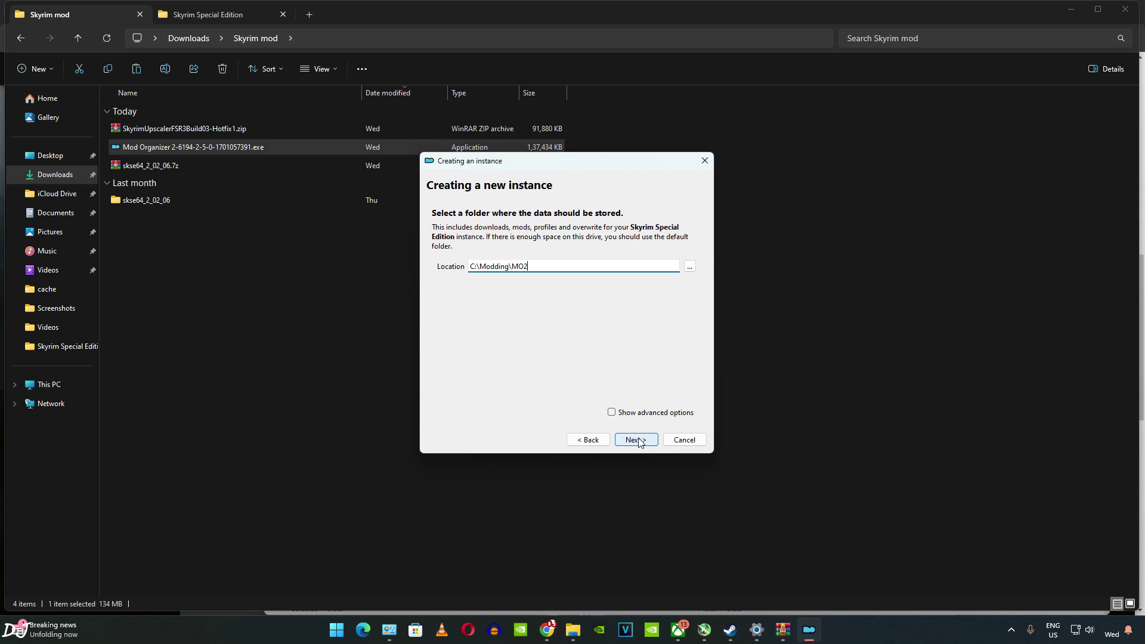
pyautogui.click(637, 440)
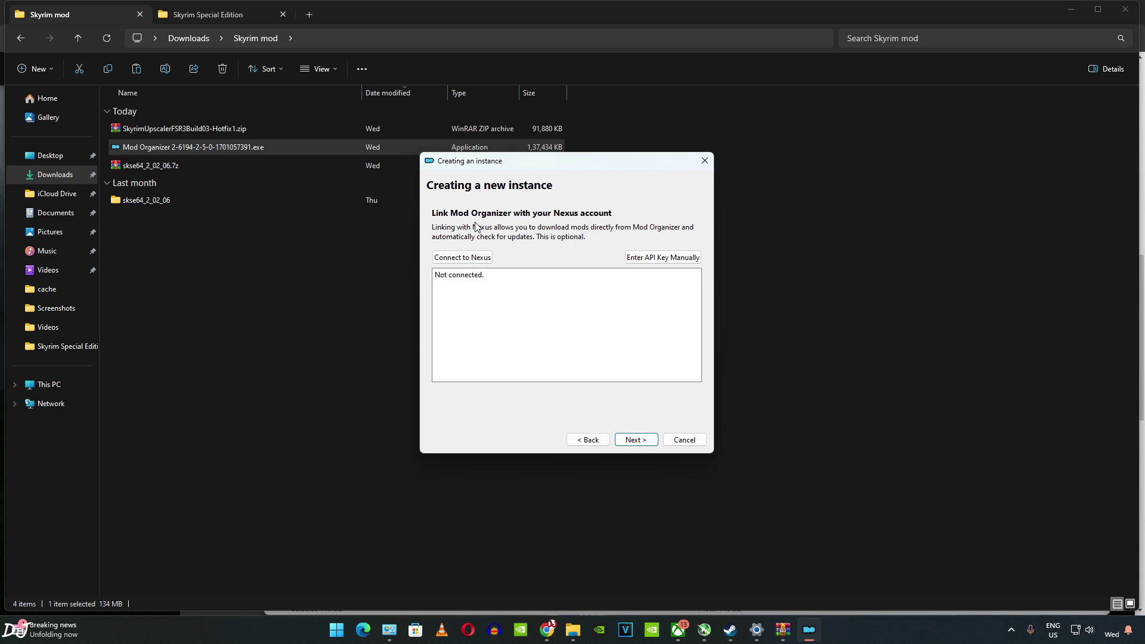
pyautogui.click(639, 441)
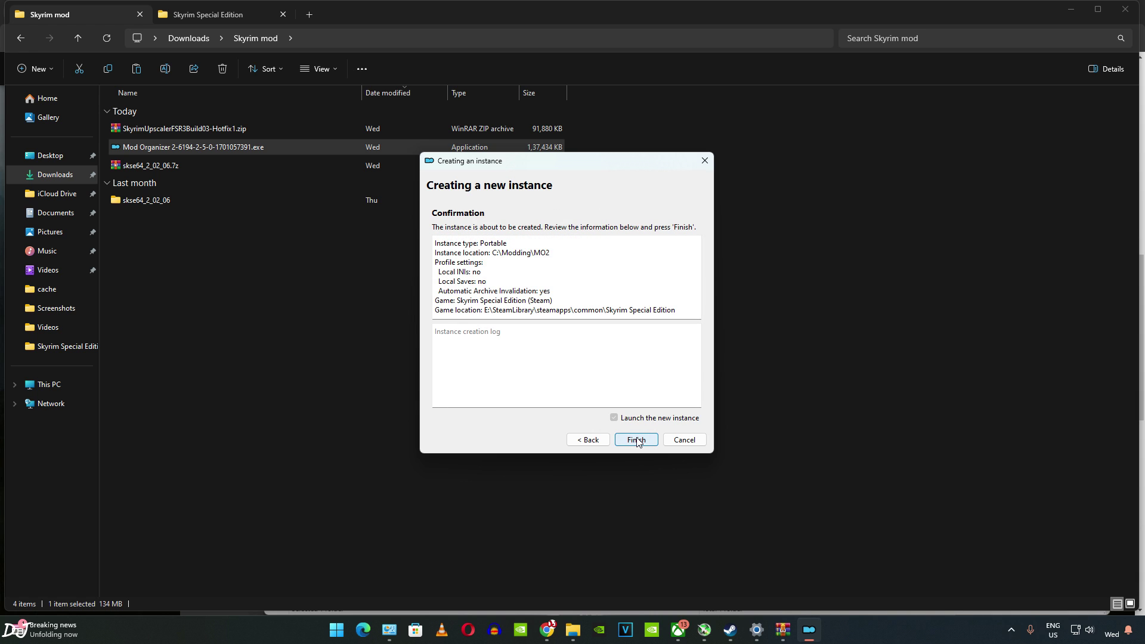
pyautogui.click(637, 440)
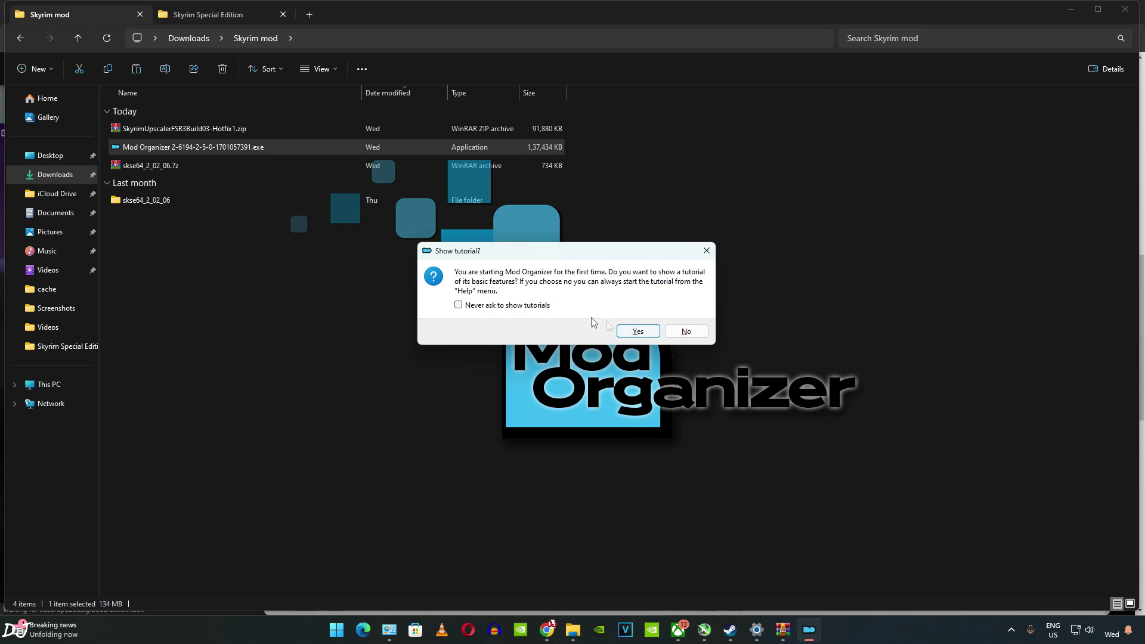
pyautogui.click(692, 329)
pyautogui.click(685, 331)
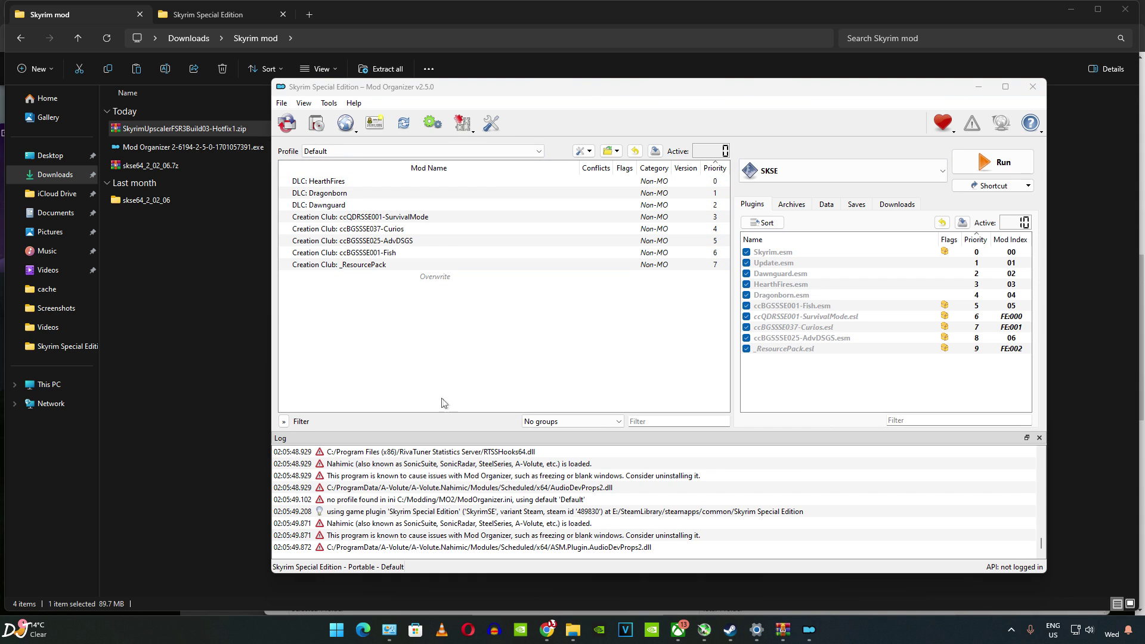
# - Install the SkyrimUpscaler FSR3 zip as the enabled mod SkyrimUpscalerFSR, then run Skyrim with SKSE
pyautogui.click(318, 124)
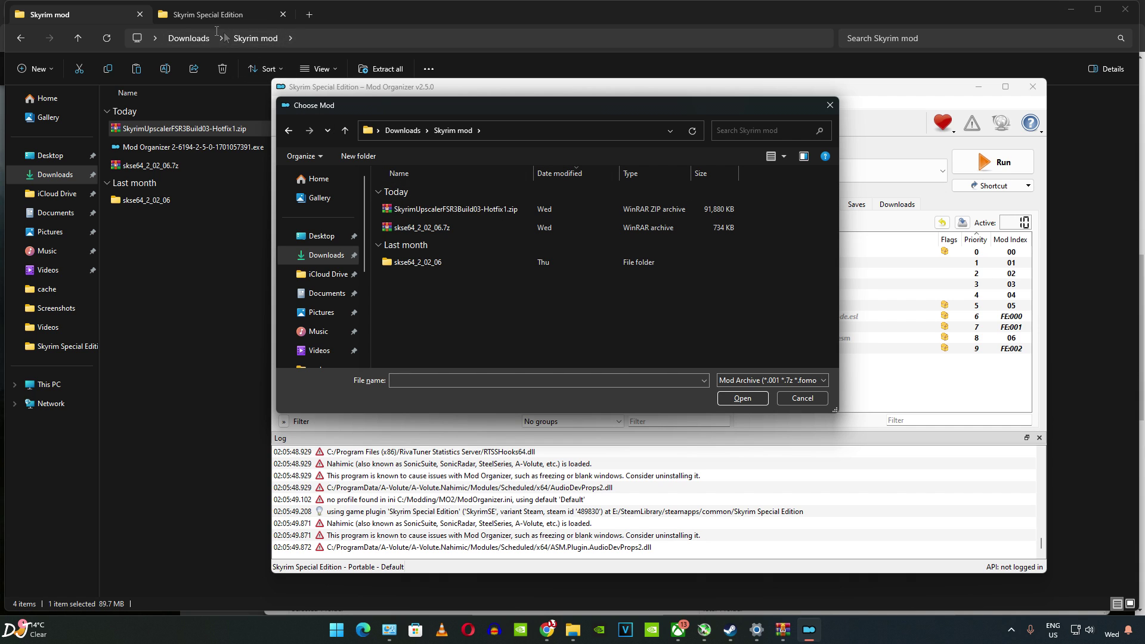
pyautogui.click(442, 209)
pyautogui.click(739, 399)
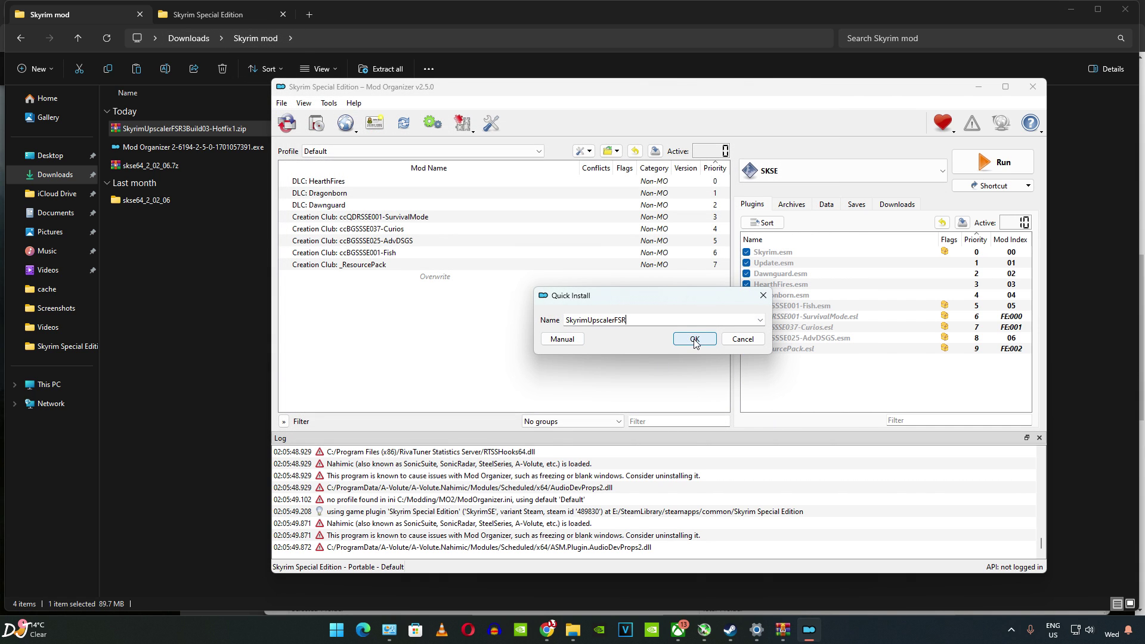
pyautogui.click(693, 338)
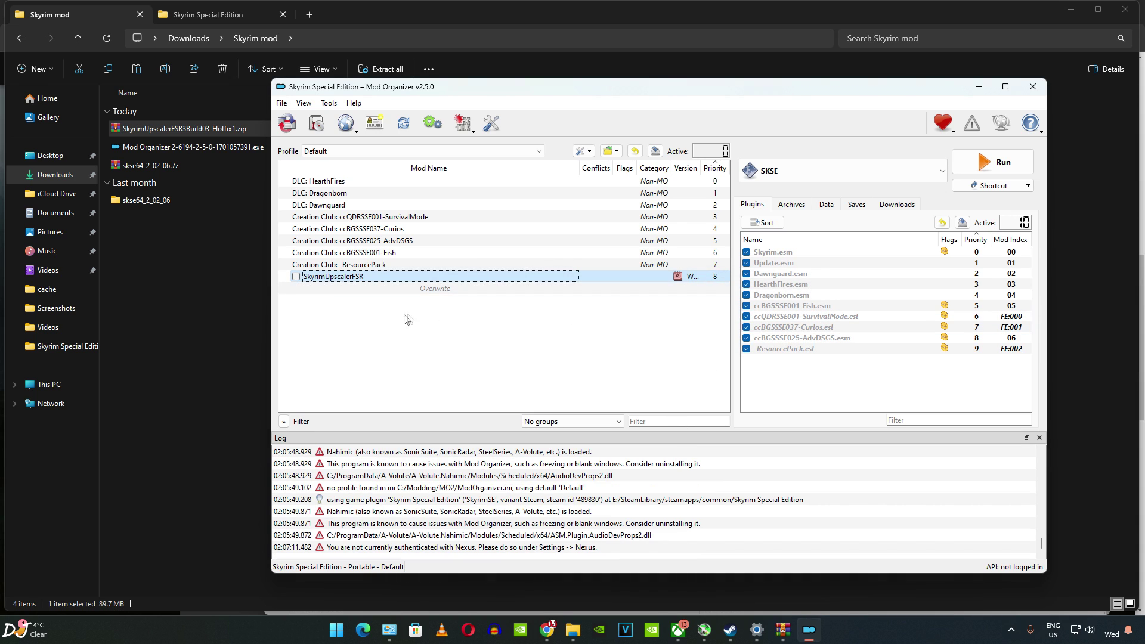
pyautogui.click(295, 277)
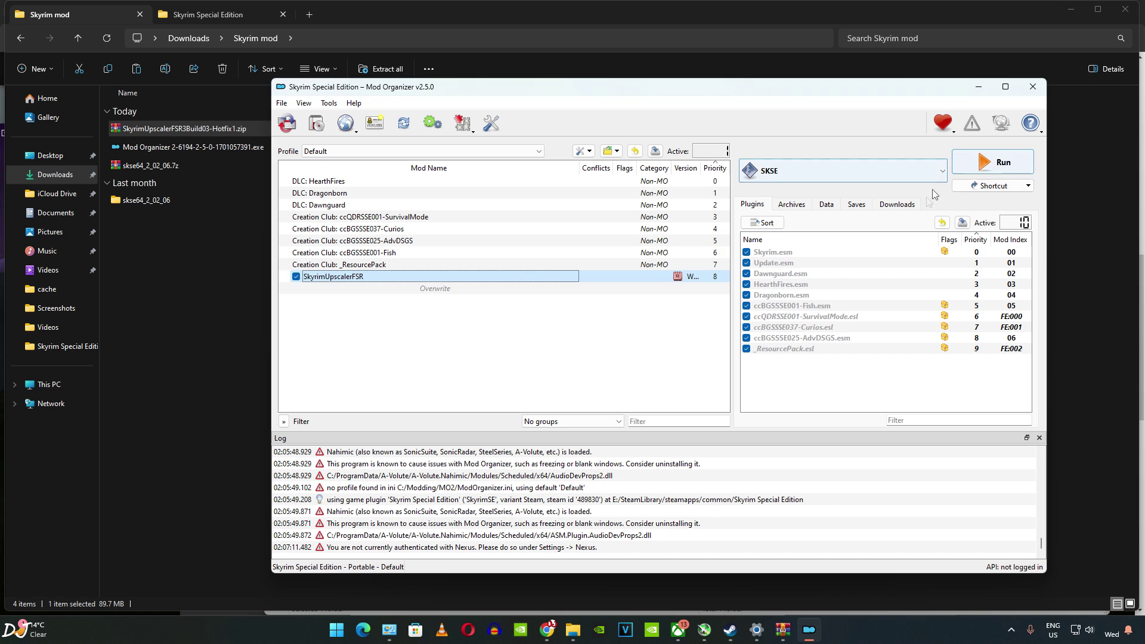
pyautogui.click(991, 168)
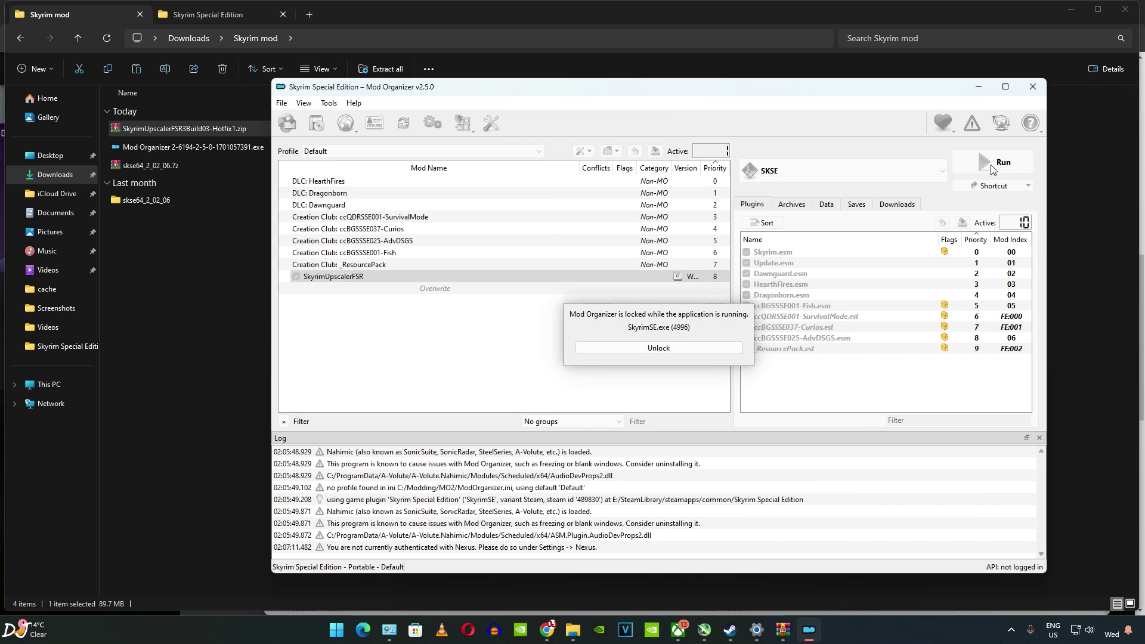
# - Unlock Mod Organizer 2 after the game closes and agree to open the Address Library page
pyautogui.click(654, 350)
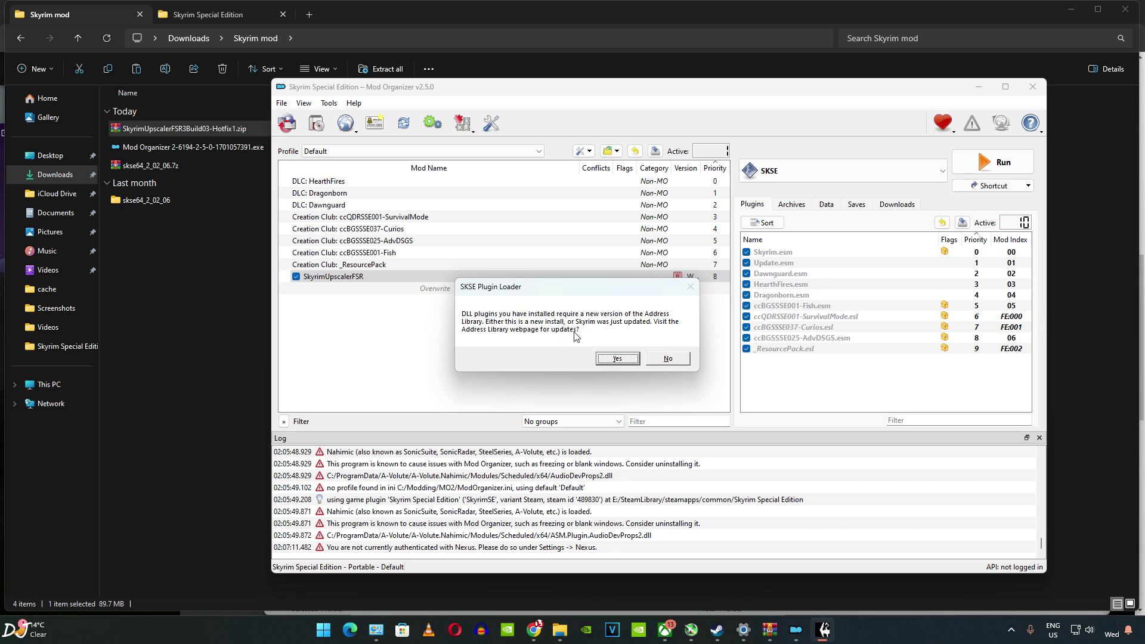
pyautogui.click(615, 359)
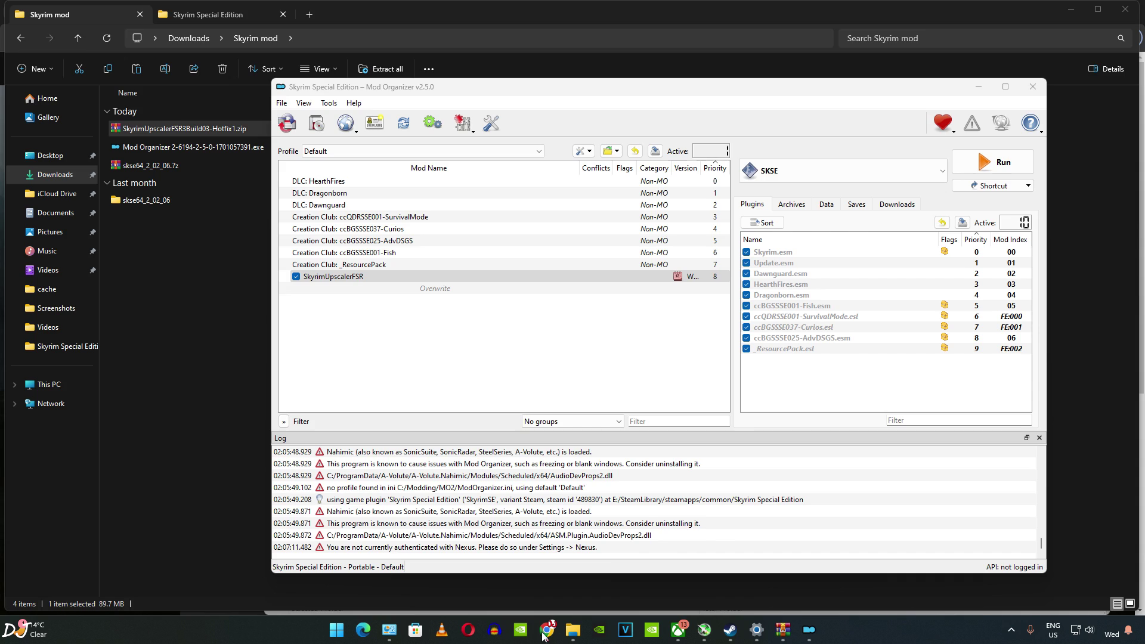
pyautogui.click(545, 632)
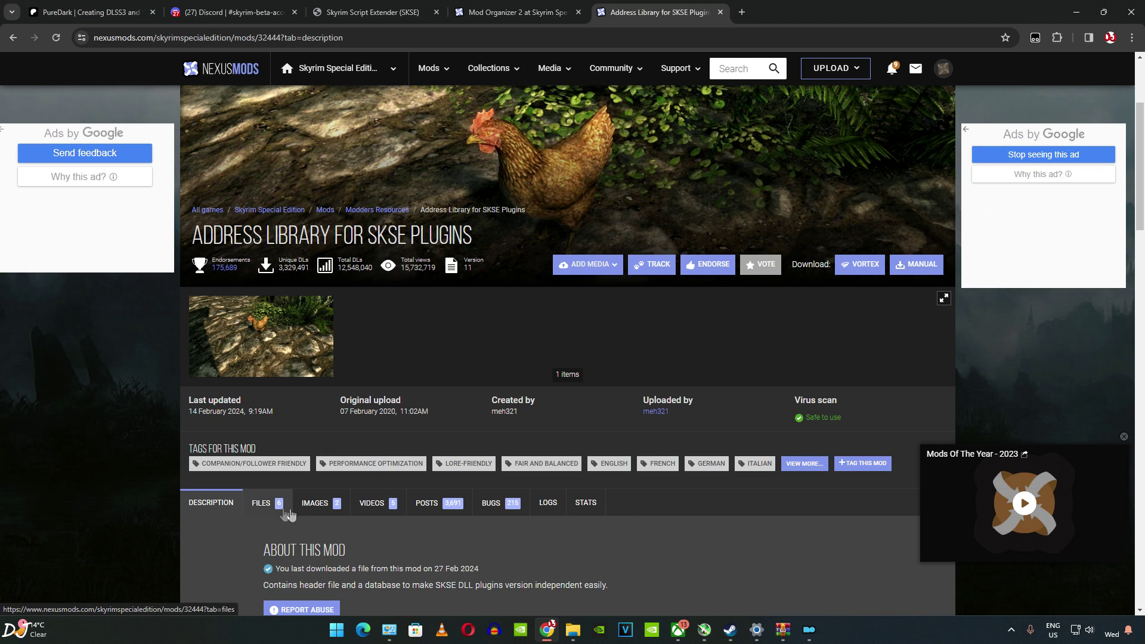
# - Manually download the All in one Address Library (Anniversary Edition) file from the FILES tab
pyautogui.click(256, 499)
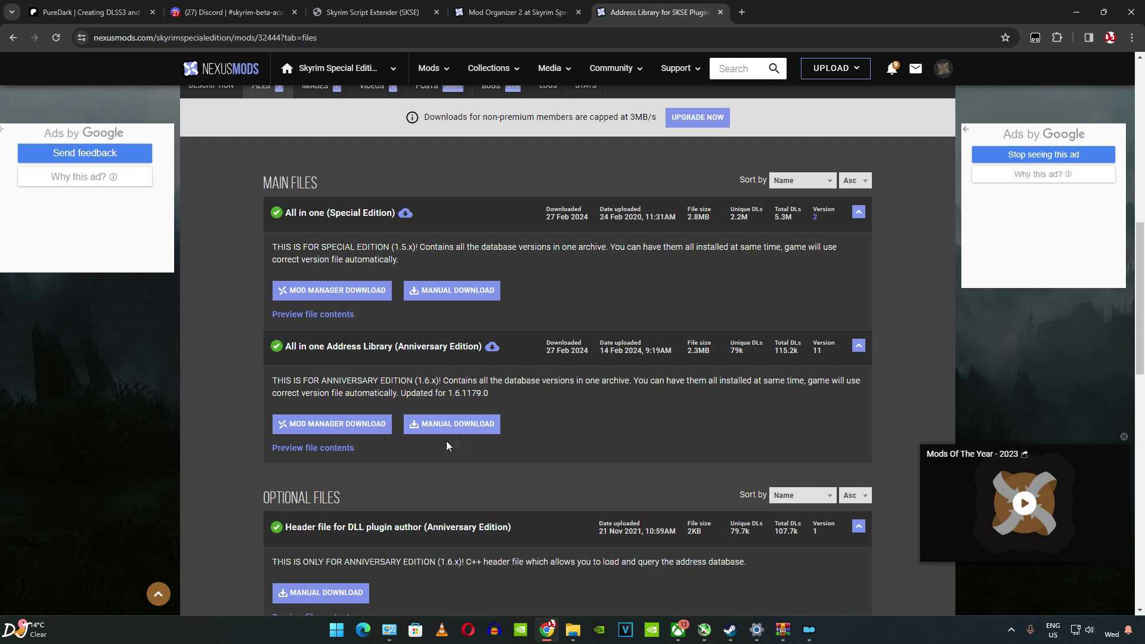
pyautogui.click(432, 425)
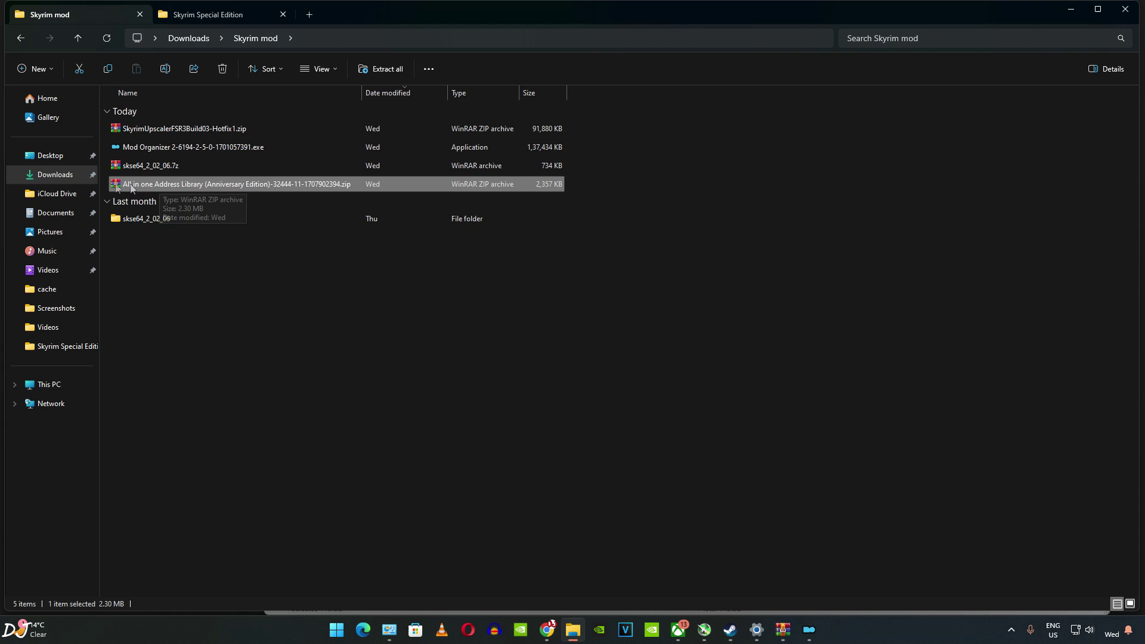
# - Install the Address Library zip as the enabled mod All in one Address Library (Anniversary Edition)
pyautogui.click(814, 630)
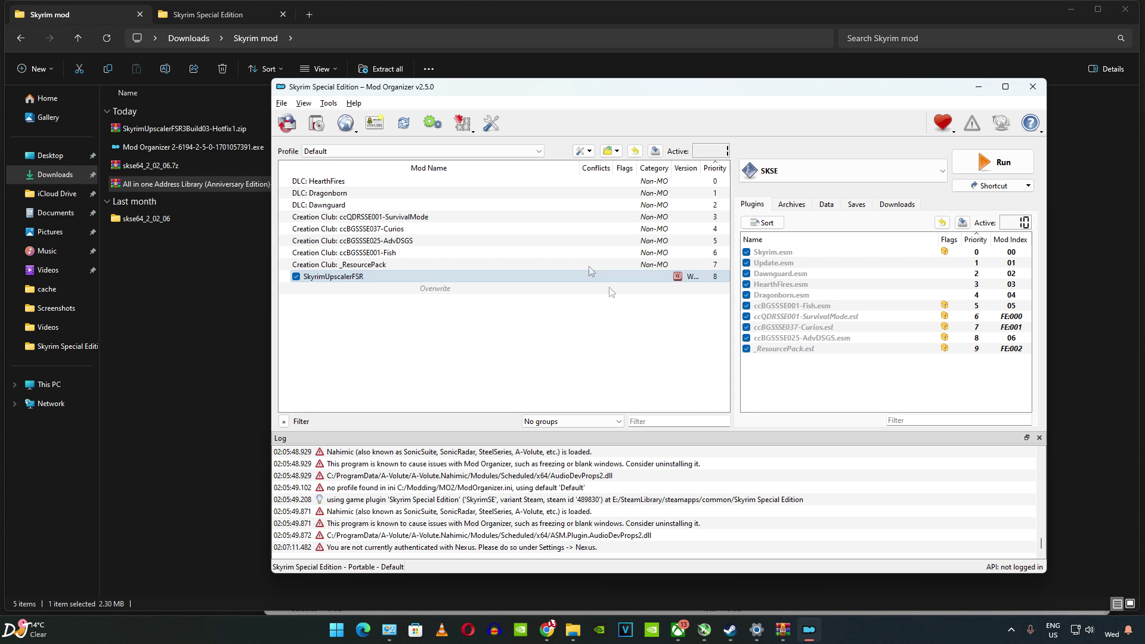
pyautogui.click(317, 130)
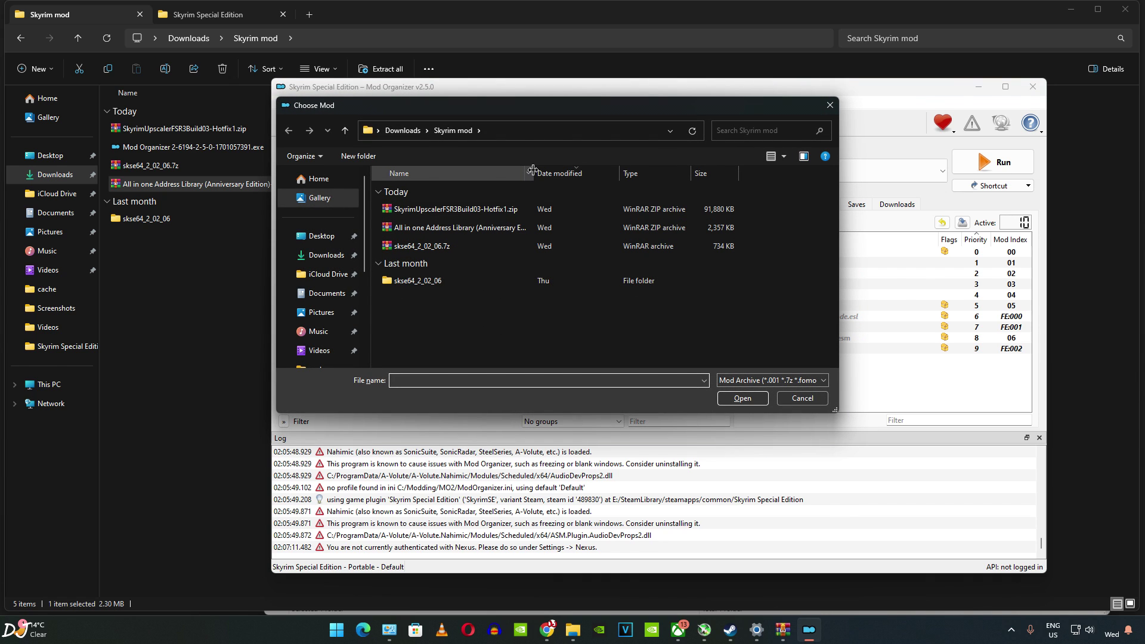
pyautogui.click(435, 226)
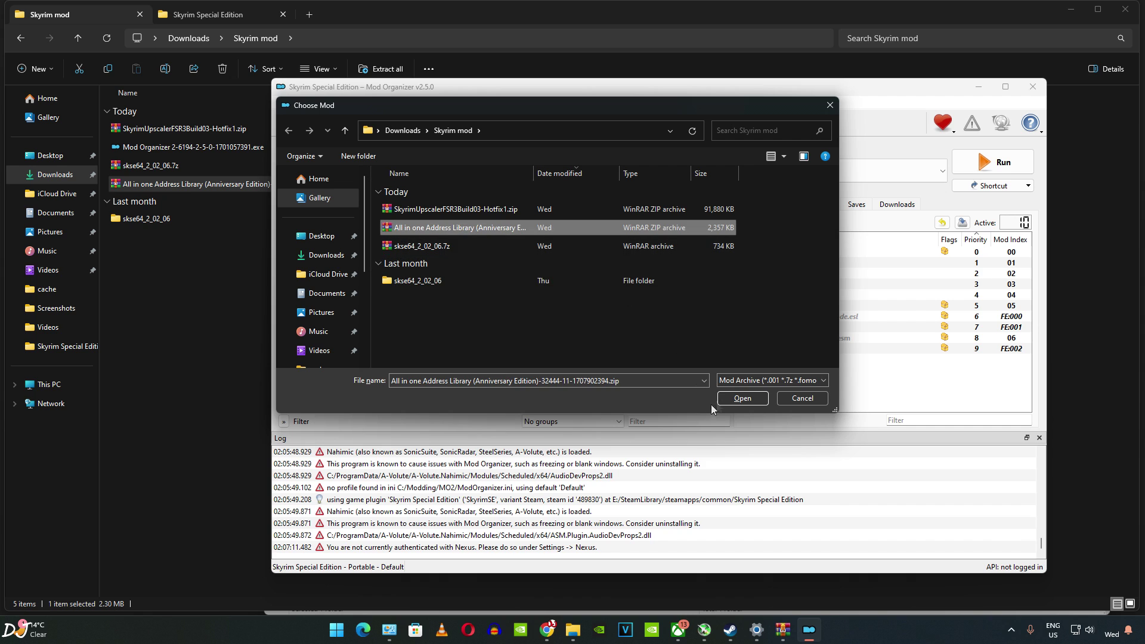
pyautogui.click(745, 398)
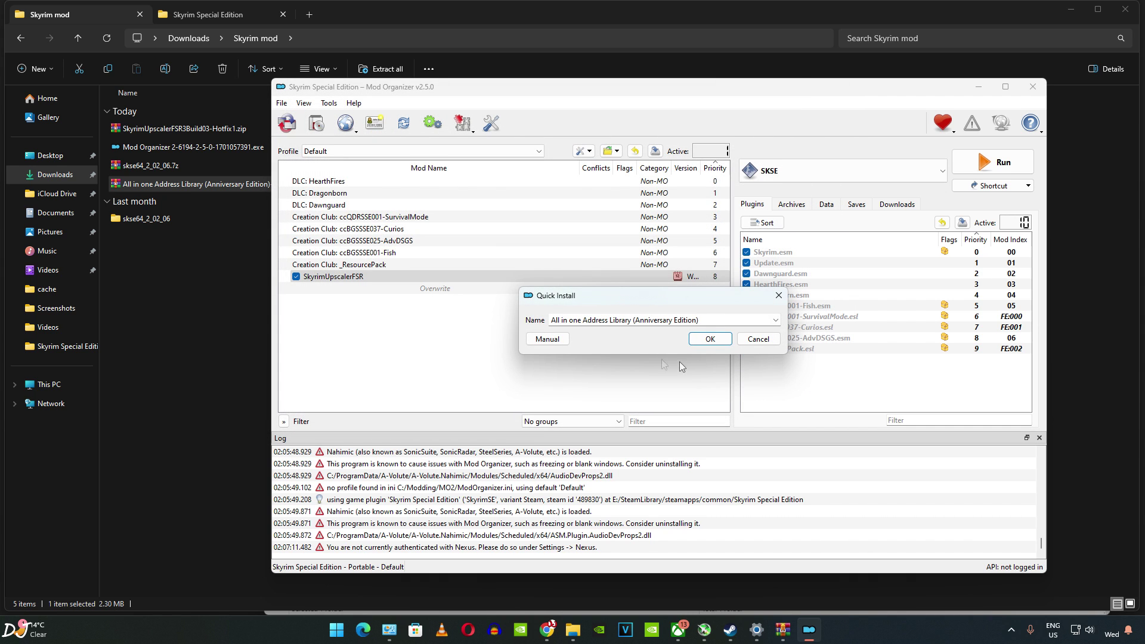
pyautogui.click(710, 339)
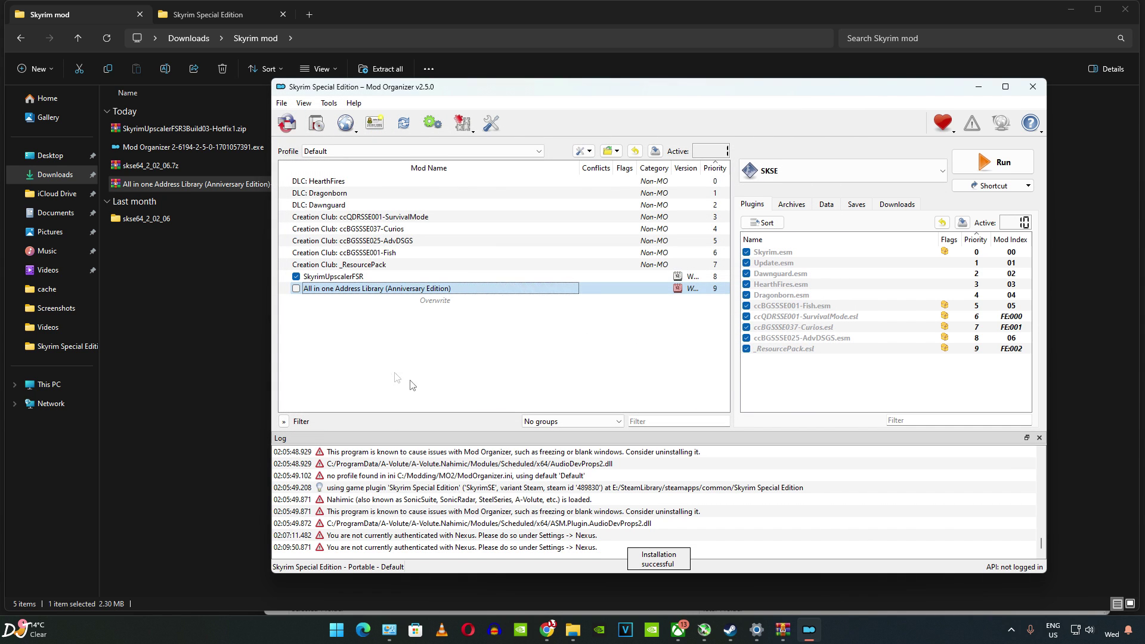
pyautogui.click(296, 288)
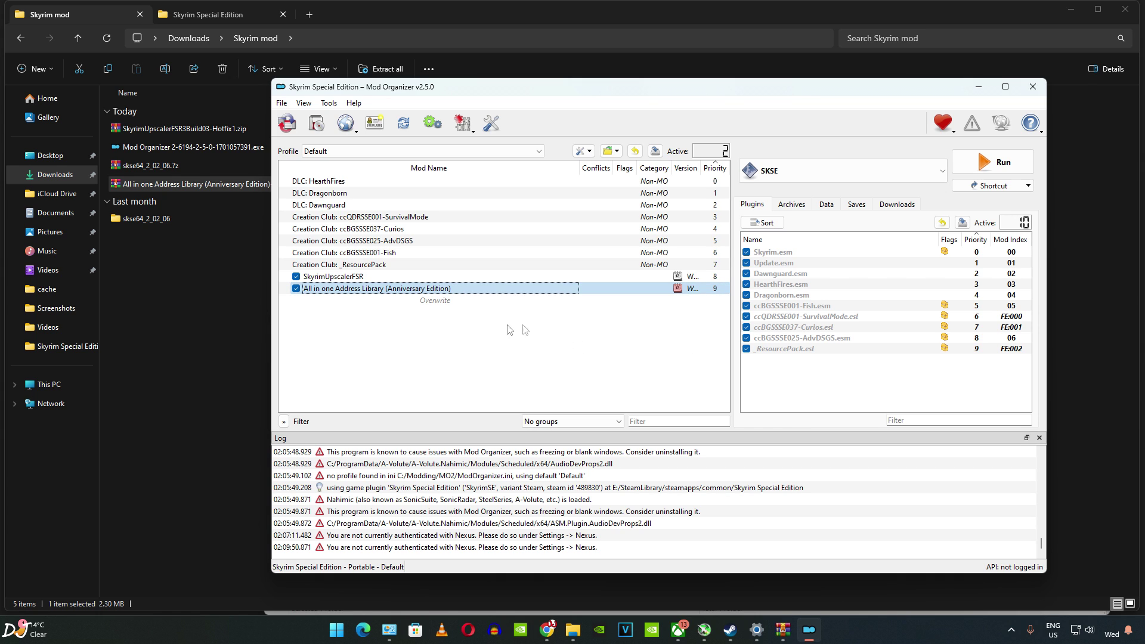
pyautogui.click(181, 377)
pyautogui.press('super')
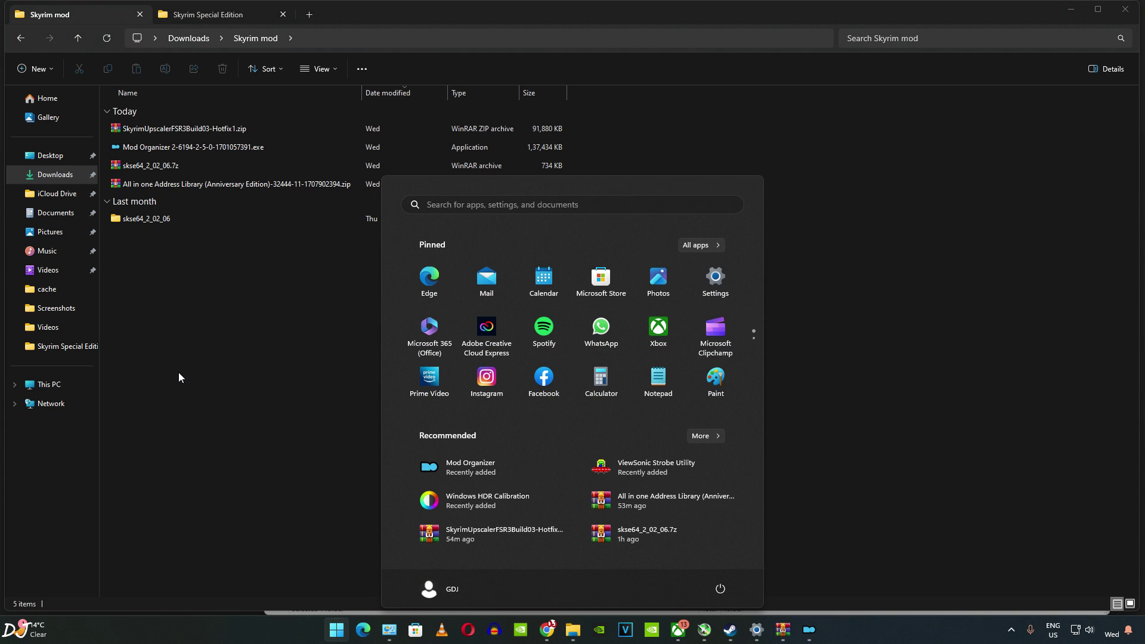
# - Add Skyrim Special Edition under Program Settings, set Vertical sync to On, and close NVIDIA Control Panel
pyautogui.write('nvi')
pyautogui.click(418, 352)
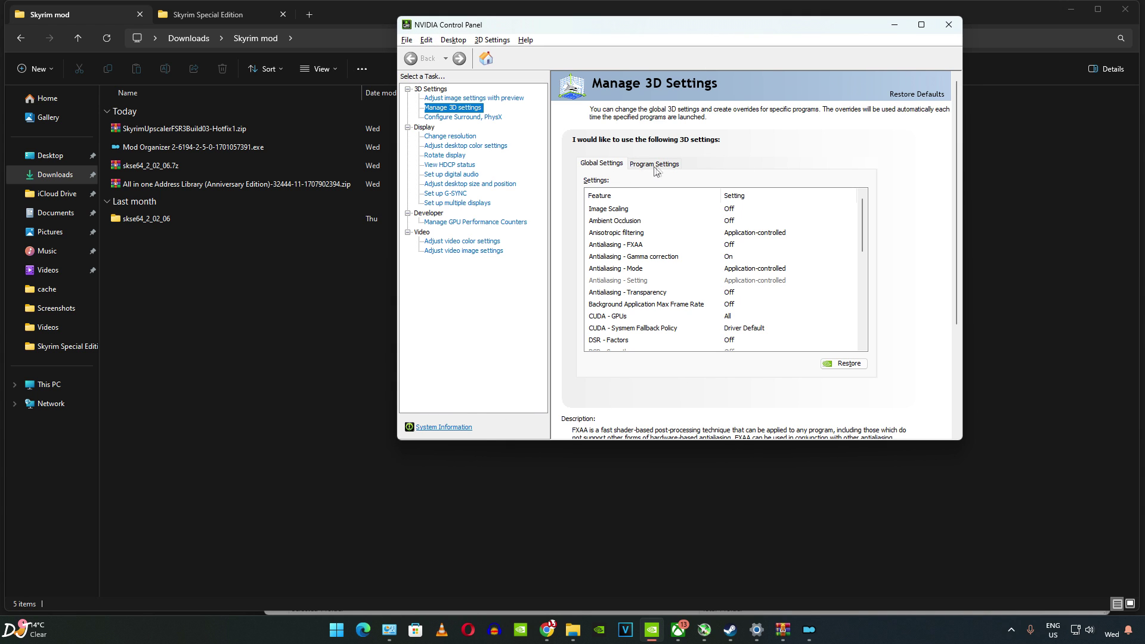
pyautogui.click(655, 164)
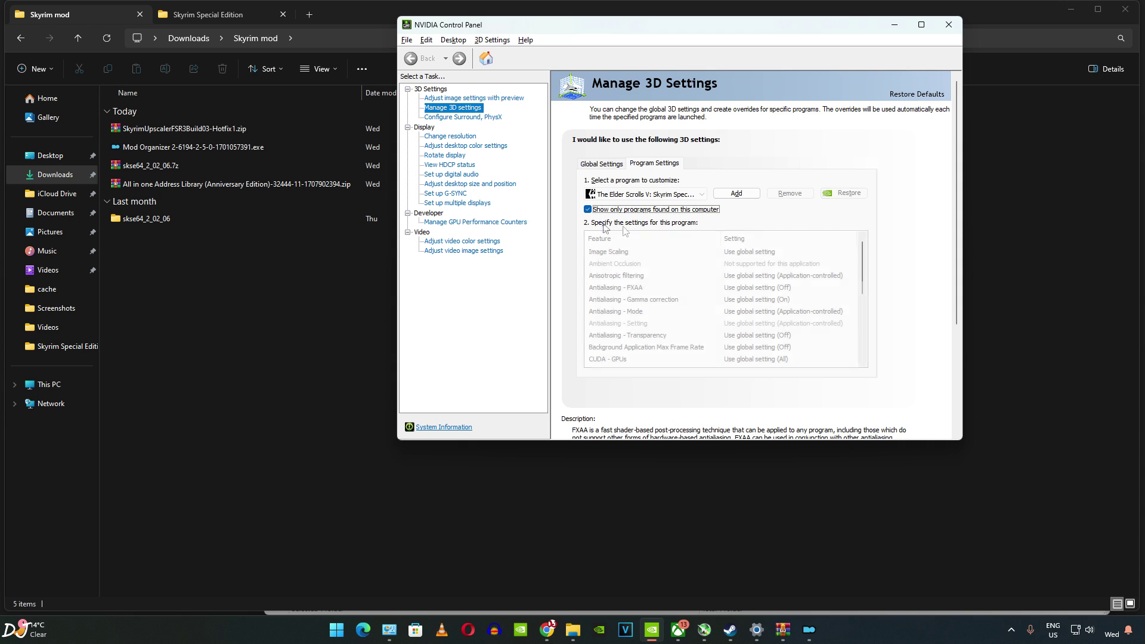
pyautogui.click(736, 194)
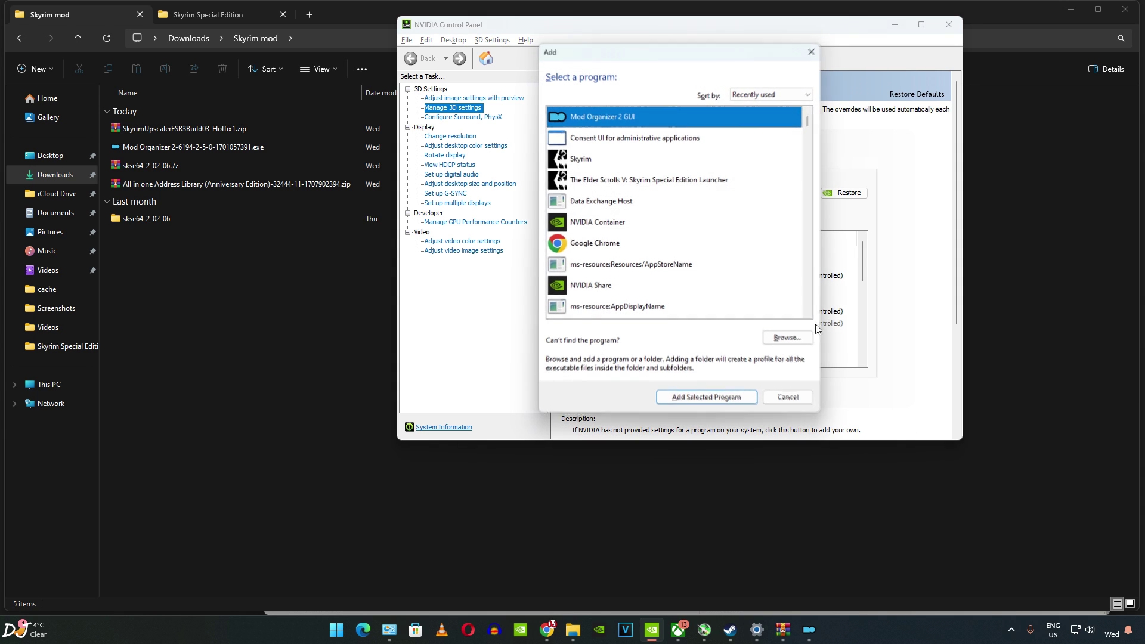
pyautogui.doubleClick(581, 159)
pyautogui.moveTo(861, 261); pyautogui.dragTo(861, 343)
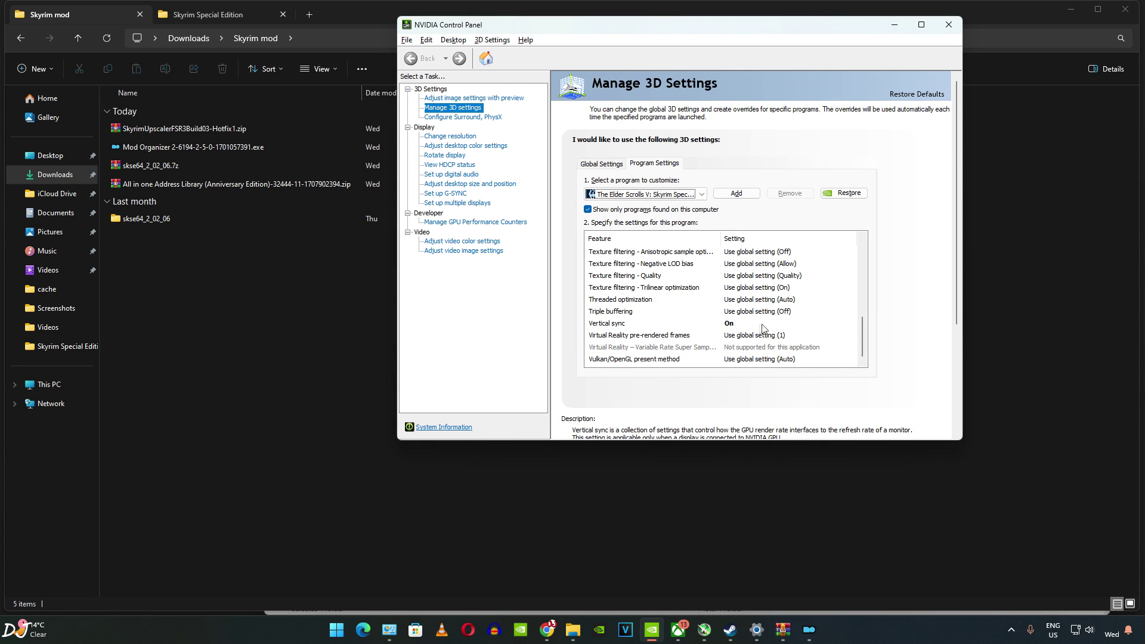
pyautogui.click(950, 24)
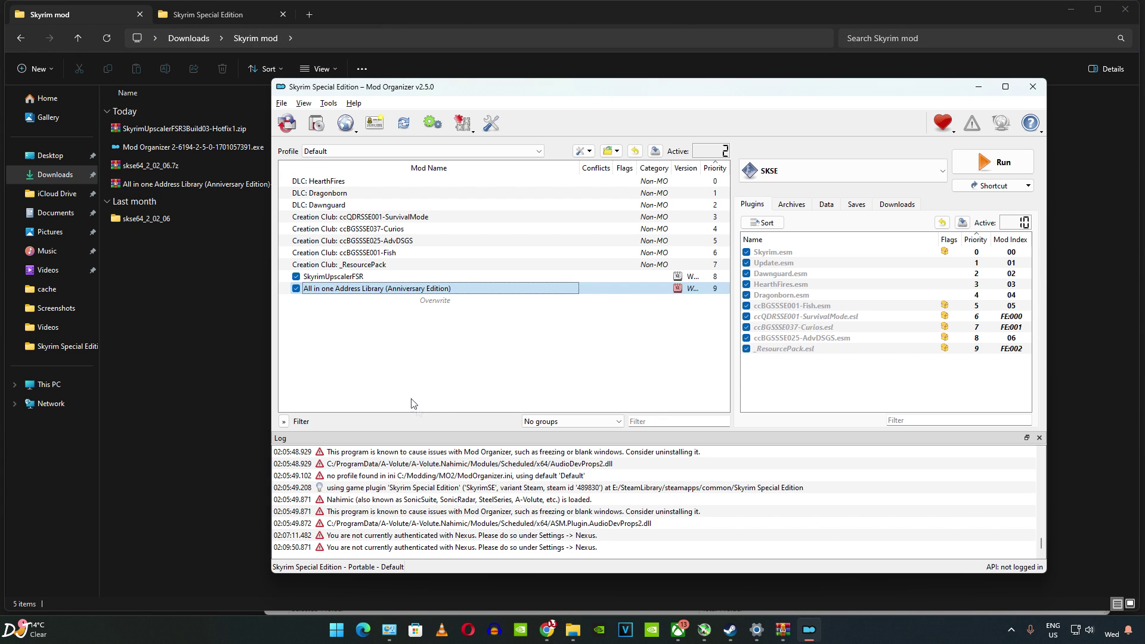